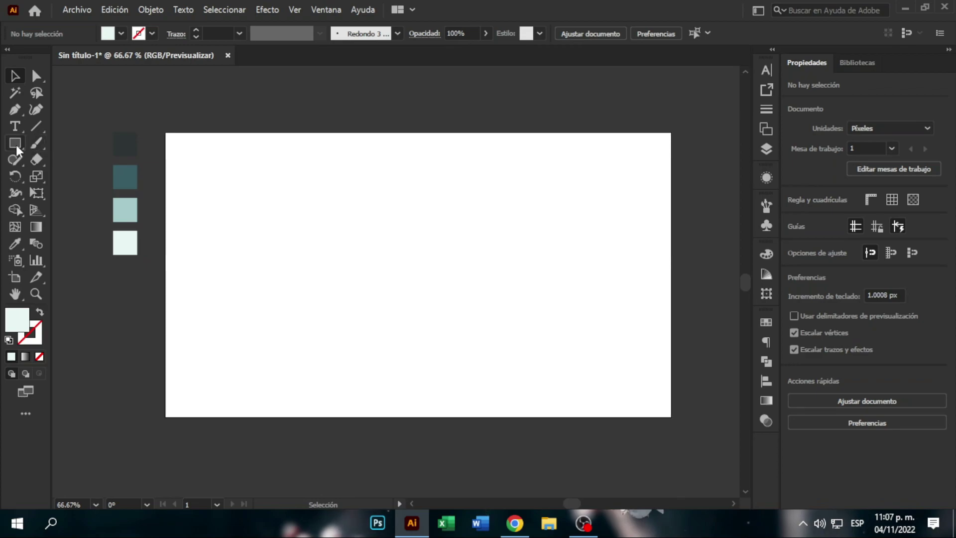
Step: Draw a hexagon about 140 px wide and 121 px high near the artboard's upper-left corner
right_click(16, 144)
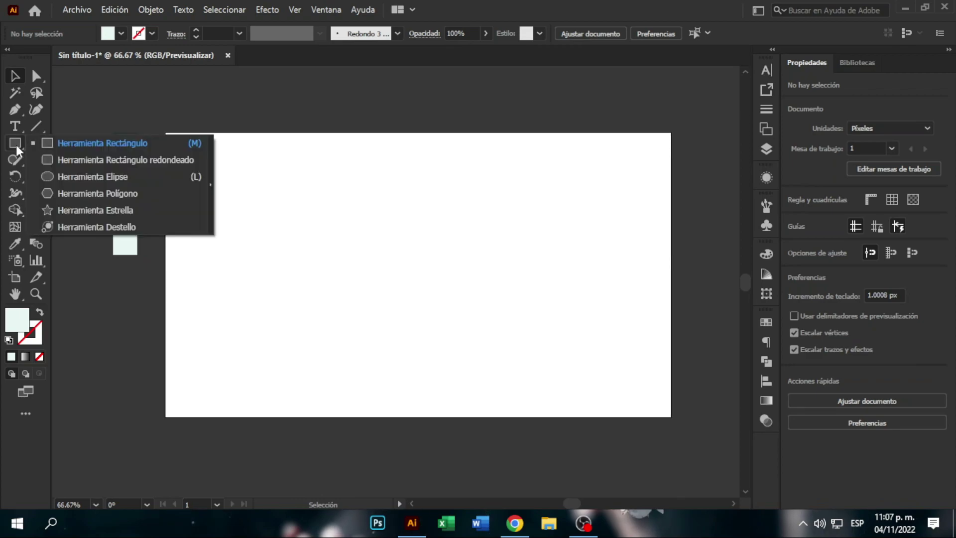
click(115, 194)
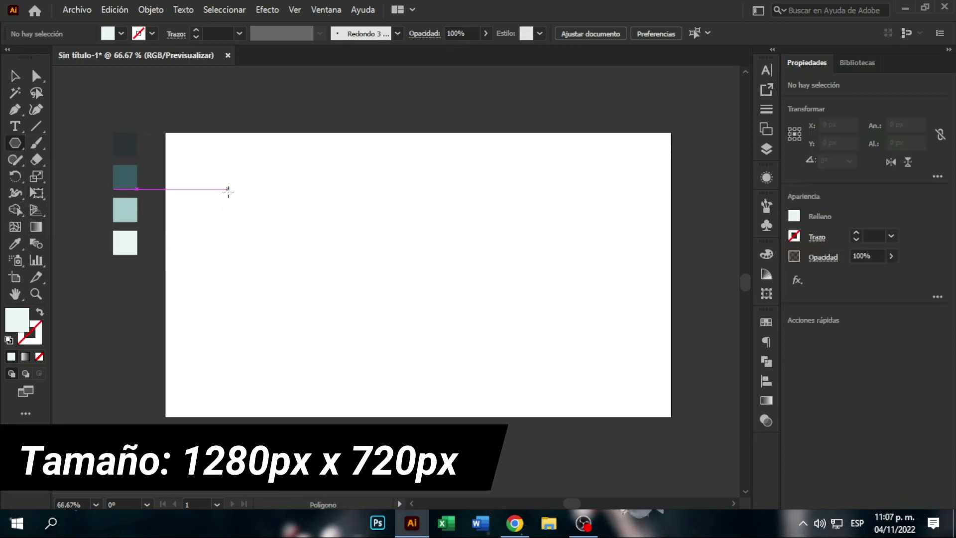
drag(224, 184, 245, 203)
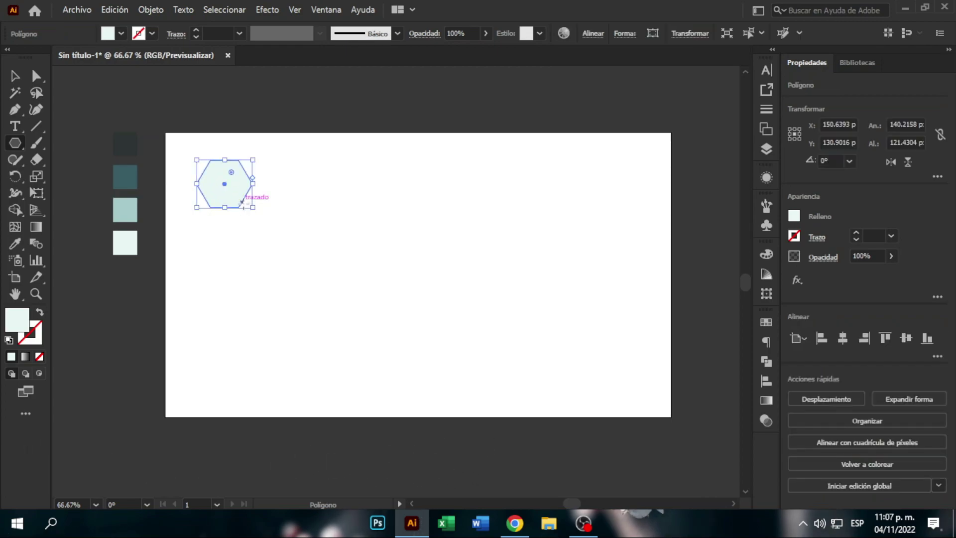
Step: Set the hexagon's fill colour to black 000000 and swap fill and stroke, leaving a black outline without fill
double_click(23, 322)
drag(531, 281, 494, 346)
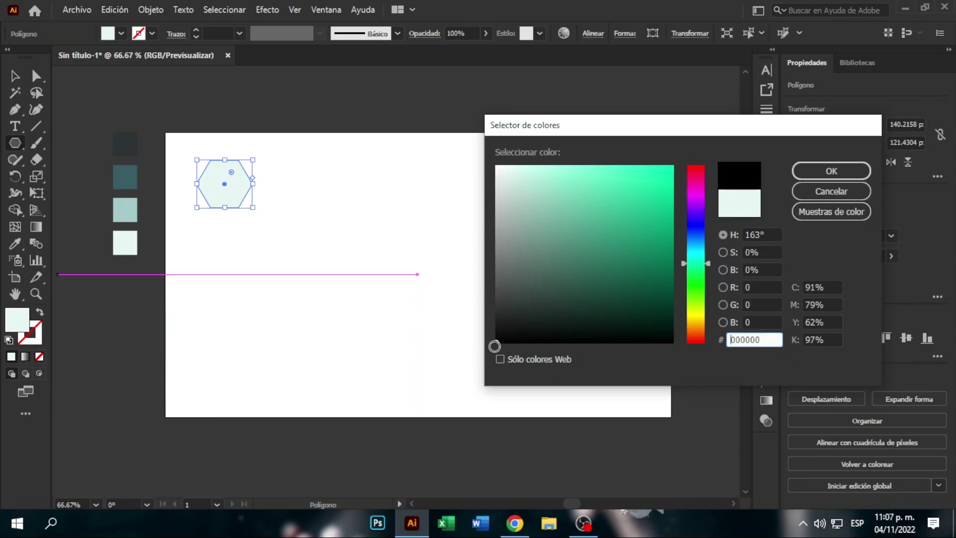
click(812, 175)
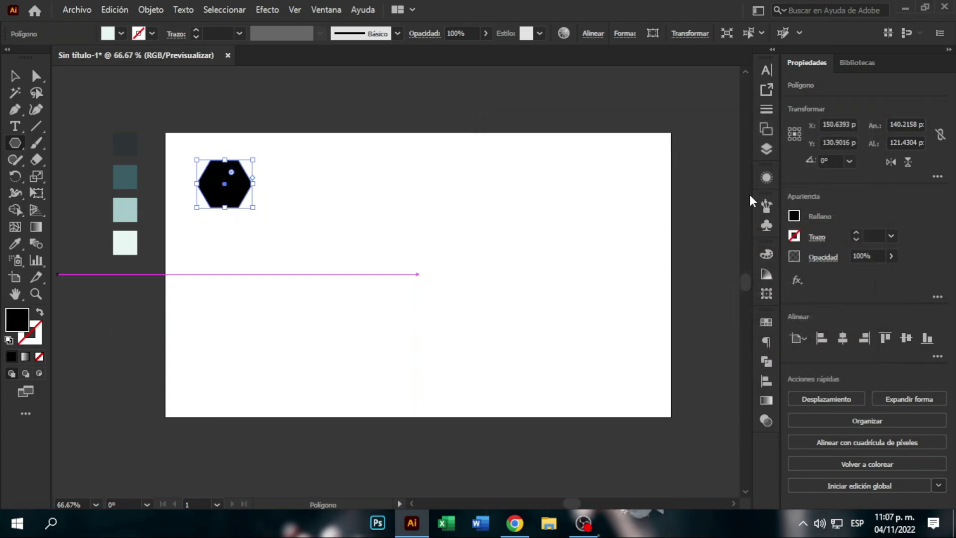
click(40, 316)
Step: Rotate the hexagon 90° so one vertex points straight up
click(18, 77)
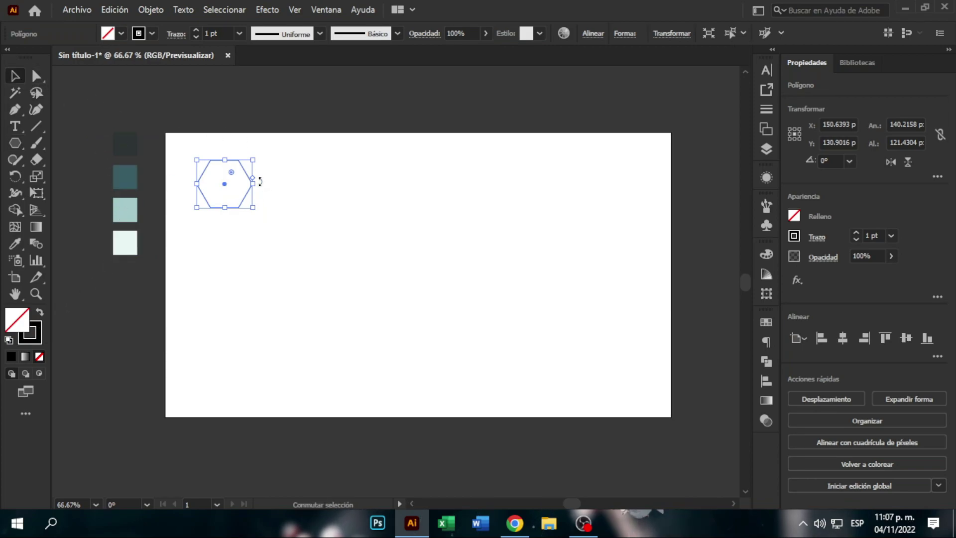
drag(261, 185, 232, 133)
click(279, 161)
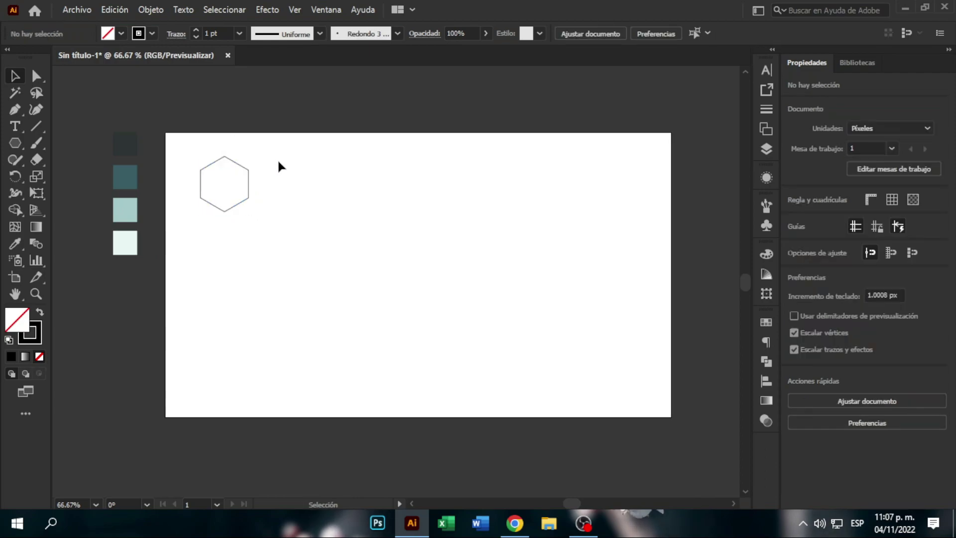
Step: Draw three separate straight Pen paths joining the hexagon's opposite corners through its centre
click(18, 110)
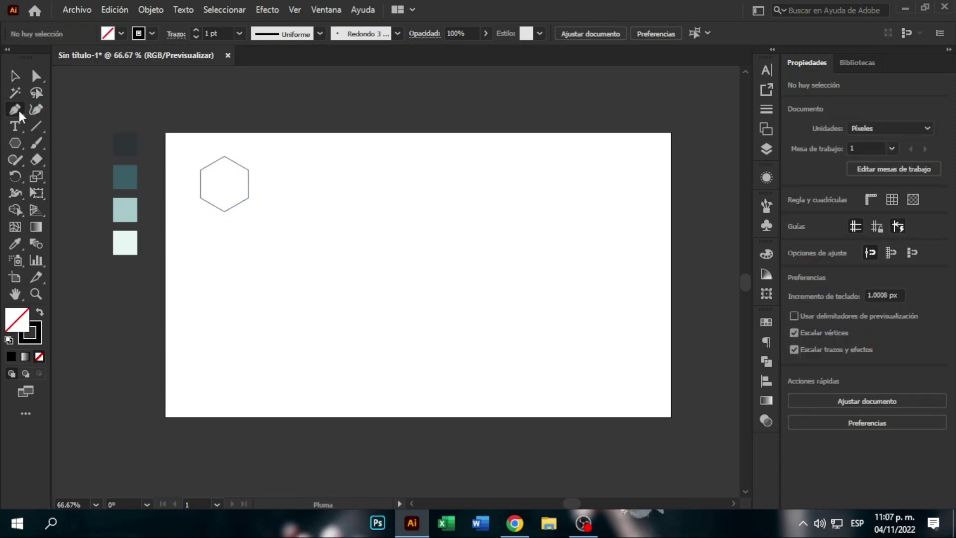
click(201, 170)
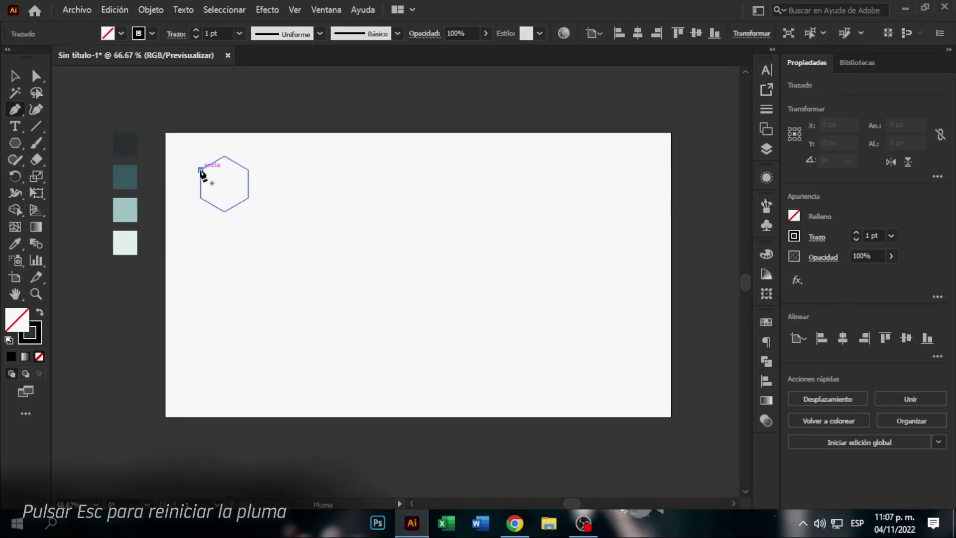
click(249, 198)
key(Escape)
click(249, 171)
click(201, 198)
key(Escape)
click(224, 212)
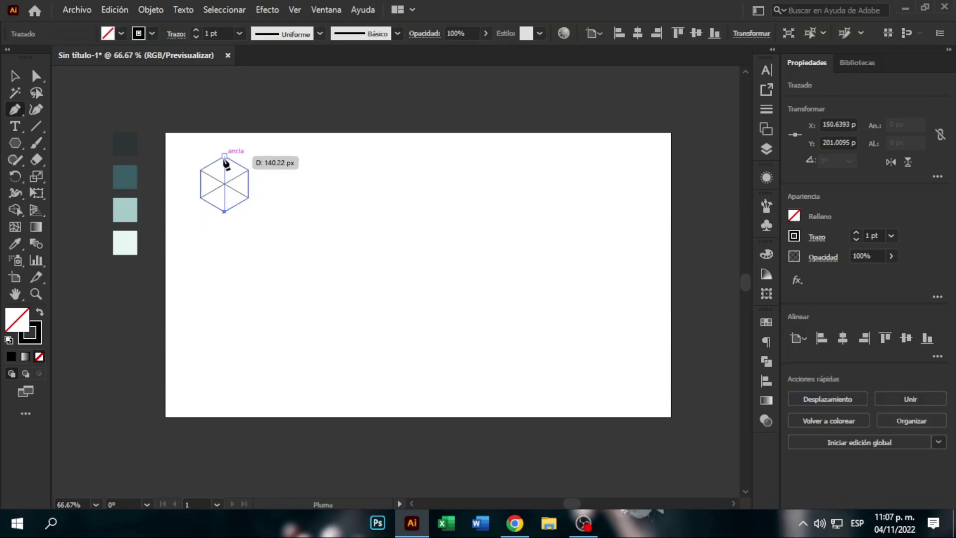
click(224, 156)
key(Escape)
Step: Select the hexagon with its three diagonals and split it into triangles with the Pathfinder Divide operation
click(16, 76)
click(259, 147)
drag(265, 149, 187, 213)
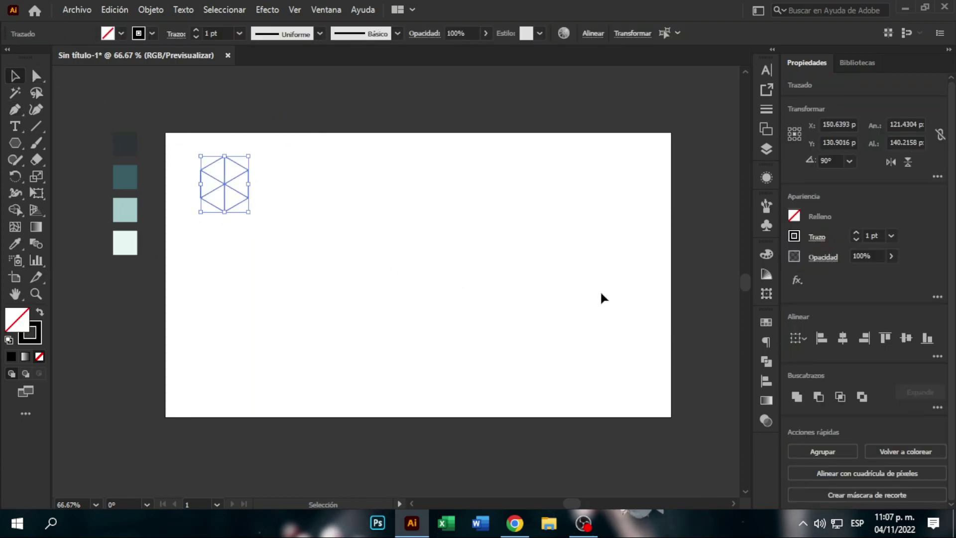
click(770, 361)
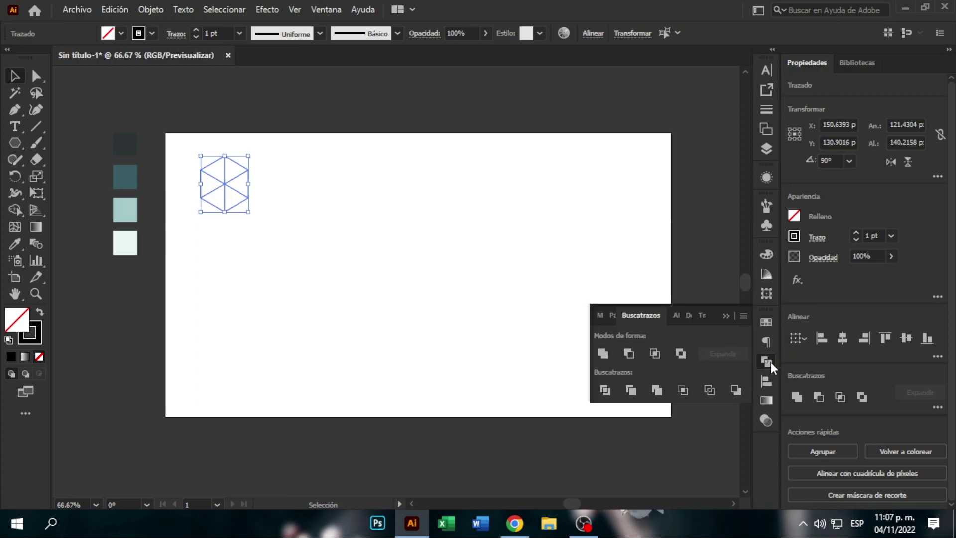
click(607, 395)
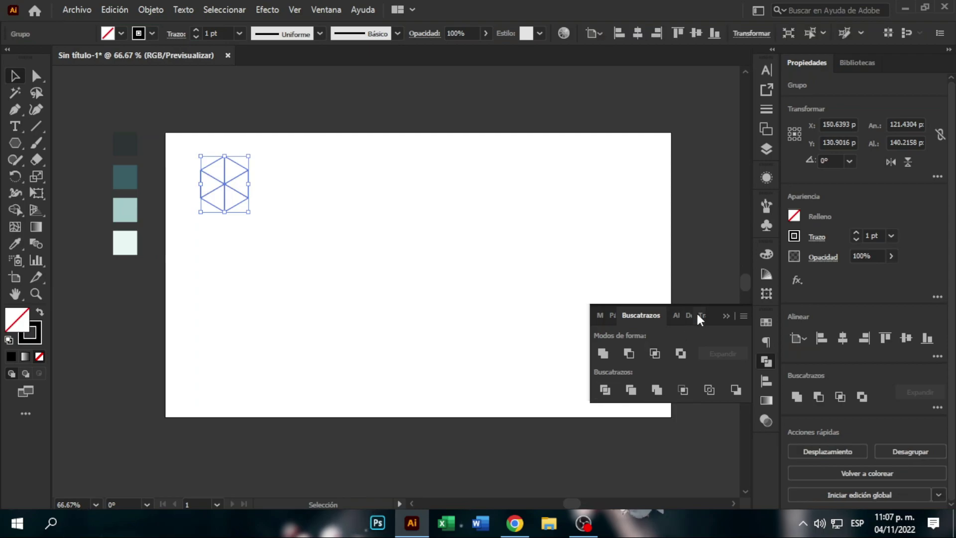
click(724, 315)
Step: Duplicate the divided hexagon straight down by half its height and repeat for seven copies, building a vertical column
drag(302, 135, 189, 226)
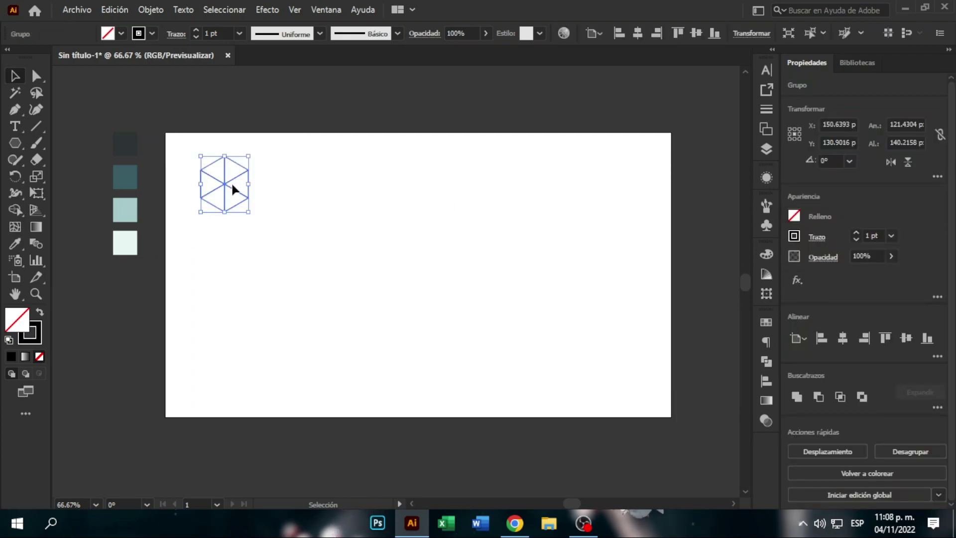
drag(228, 185, 225, 217)
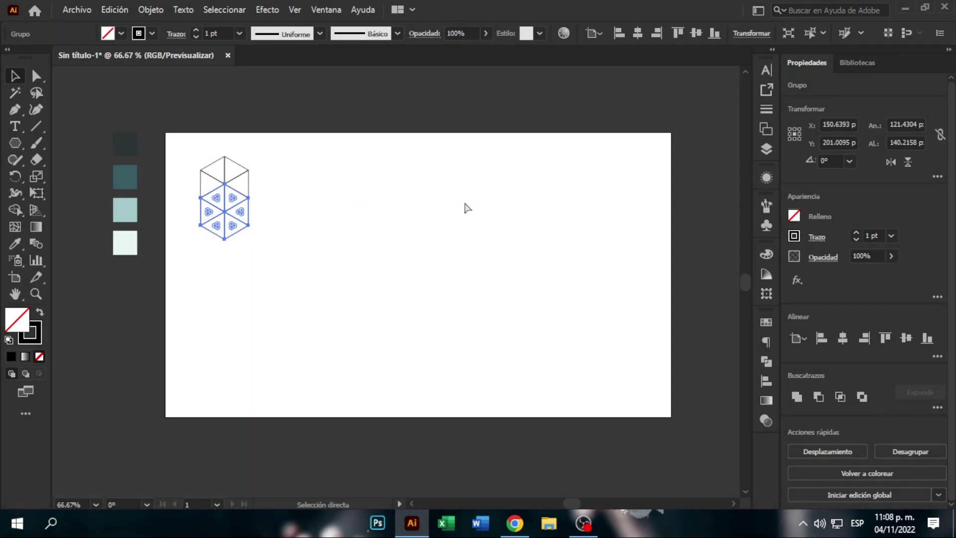
key(ctrl+d)
key(ctrl+d)
key(ctrl+d)
key(ctrl+d)
key(ctrl+d)
key(ctrl+d)
key(ctrl+d)
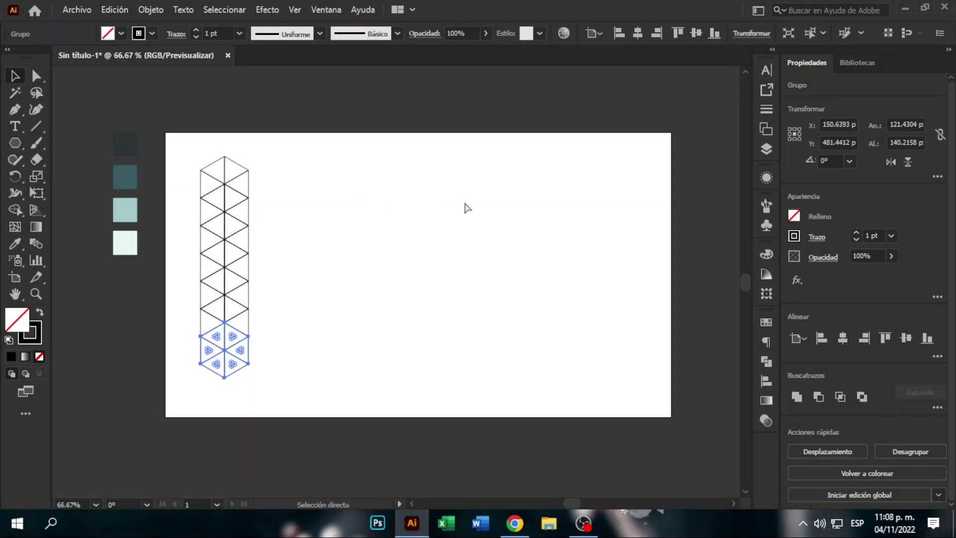
click(337, 183)
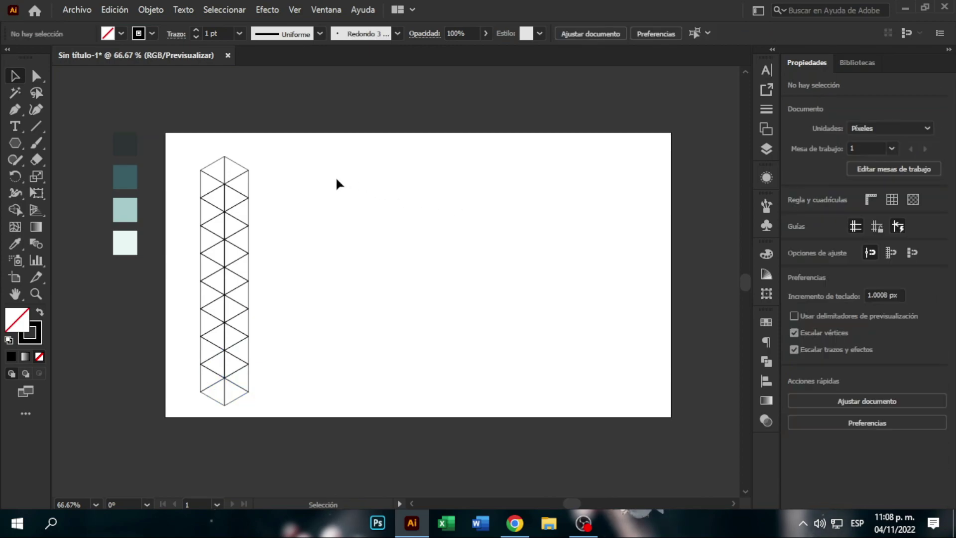
Step: Duplicate the whole column one hexagon width to the right, edge to edge, and repeat until nine columns span the artboard
drag(300, 157, 238, 277)
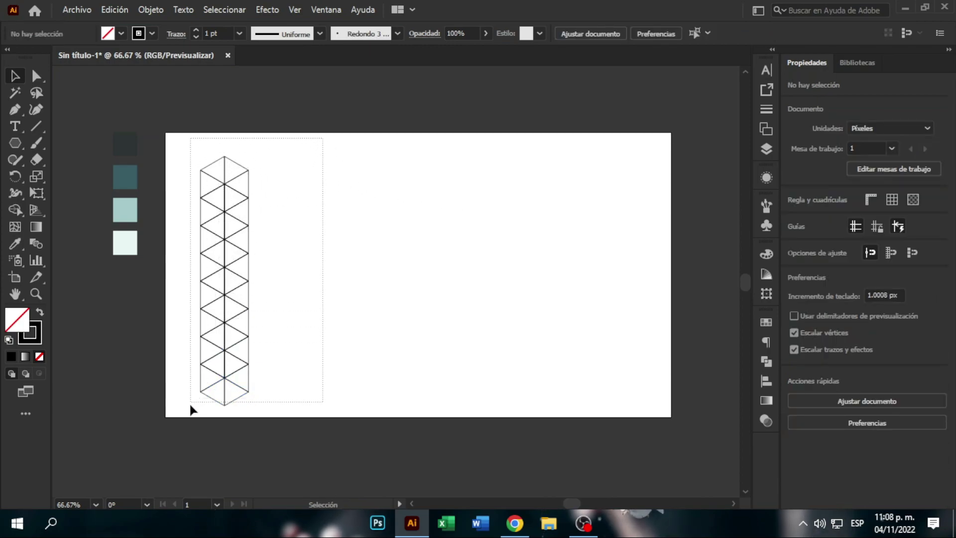
drag(191, 407, 193, 403)
drag(227, 270, 274, 270)
key(ctrl+d)
key(ctrl+d)
key(ctrl+d)
key(ctrl+d)
key(ctrl+d)
key(ctrl+d)
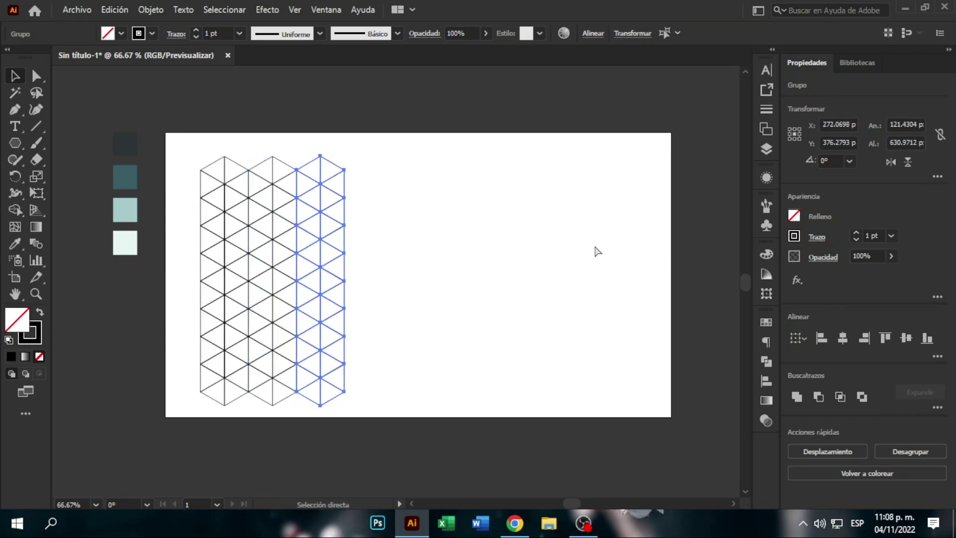
key(ctrl+d)
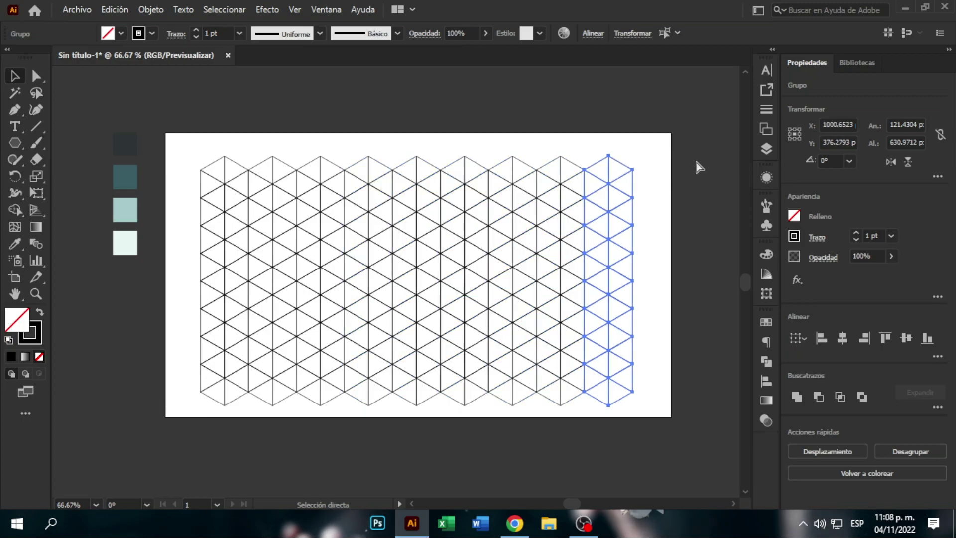
click(695, 158)
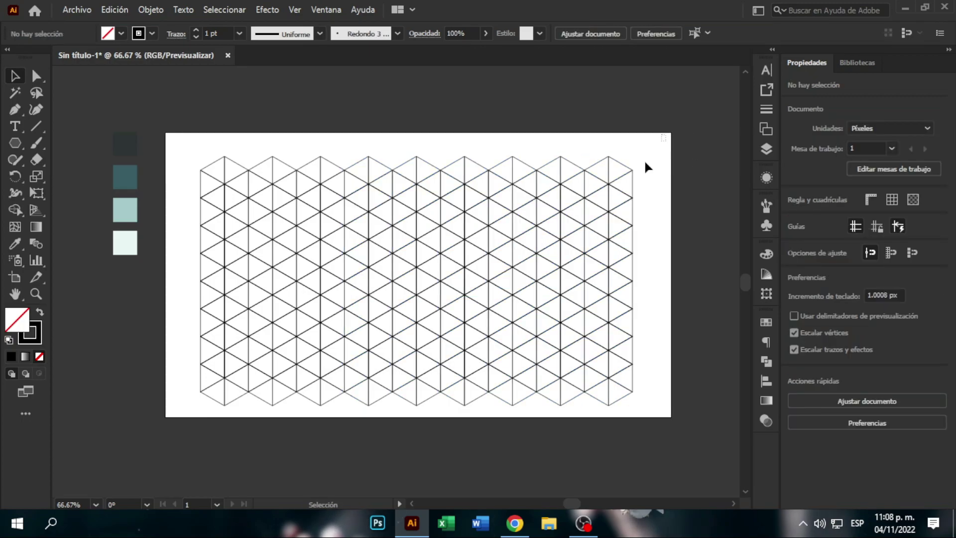
Step: Move the entire triangle grid up to the artboard's vertical centre at Y 360 px and ungroup it
drag(240, 392, 171, 434)
drag(417, 269, 417, 262)
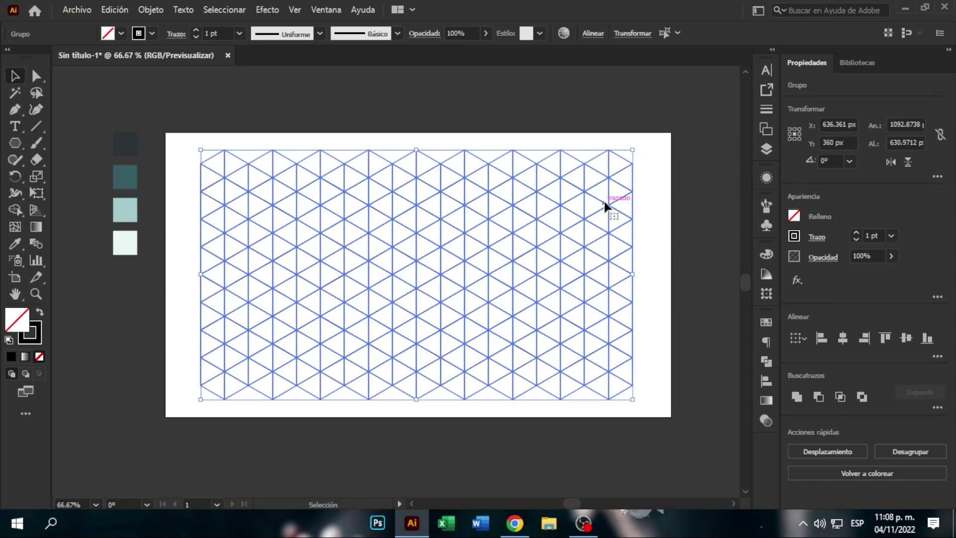
right_click(604, 201)
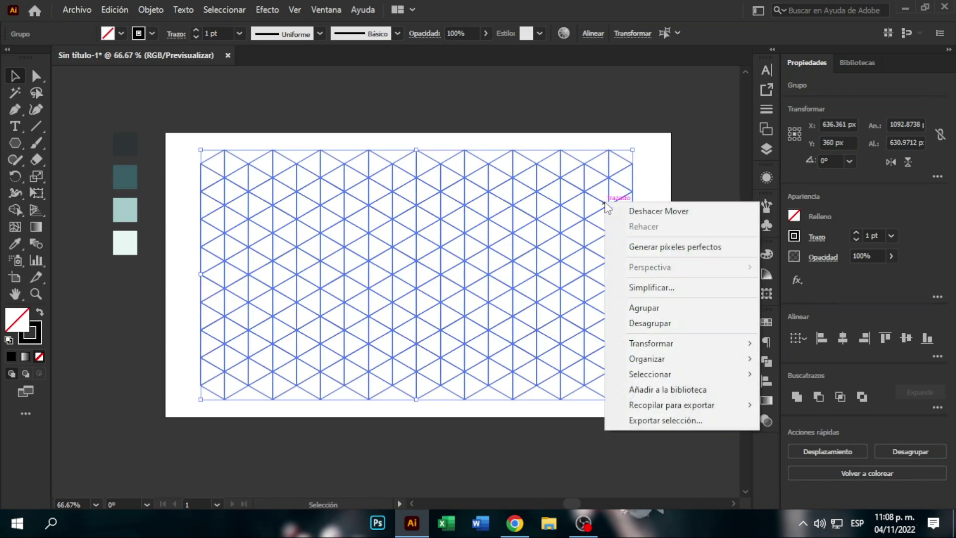
click(674, 327)
click(671, 233)
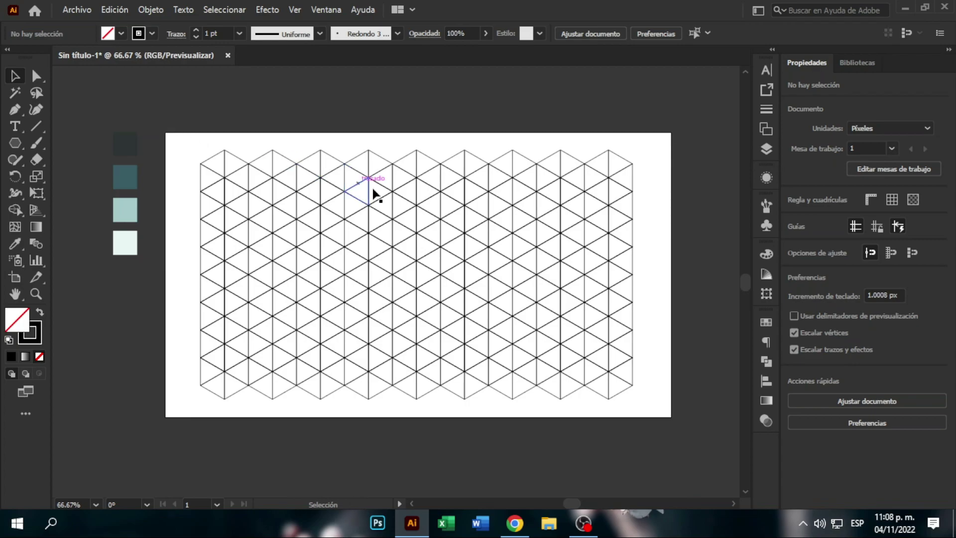
Step: Create a new swatch colour group from the four palette squares beside the artboard, keeping the name Grupo de colores 1
click(766, 323)
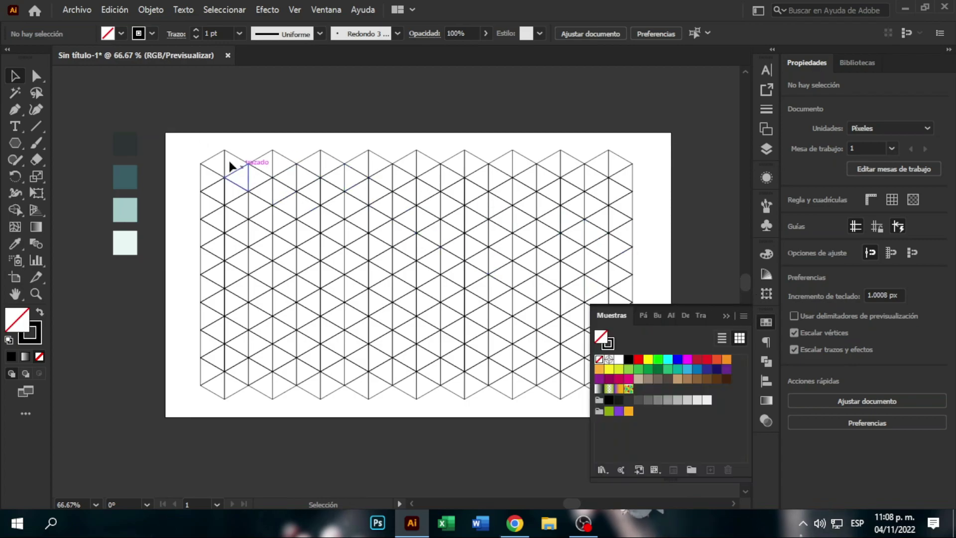
drag(169, 131, 118, 268)
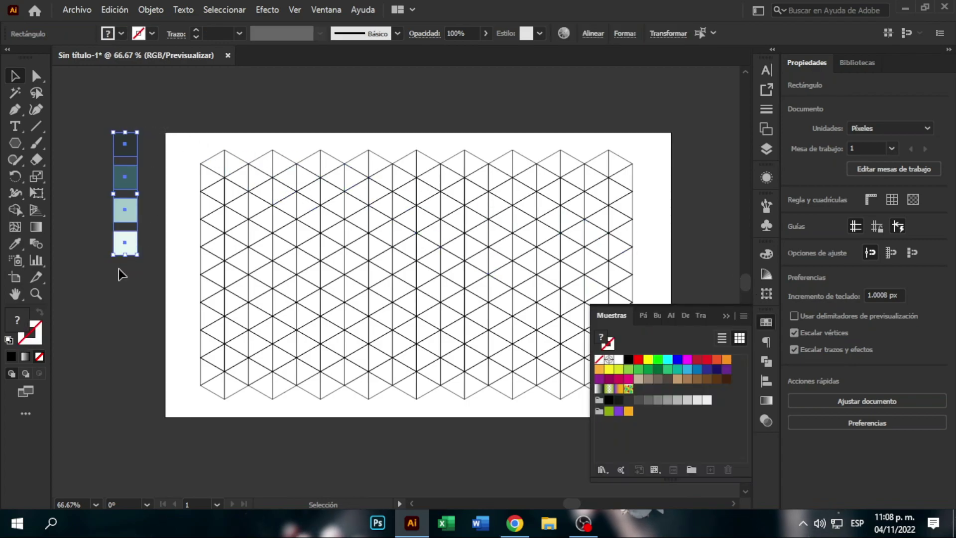
click(692, 468)
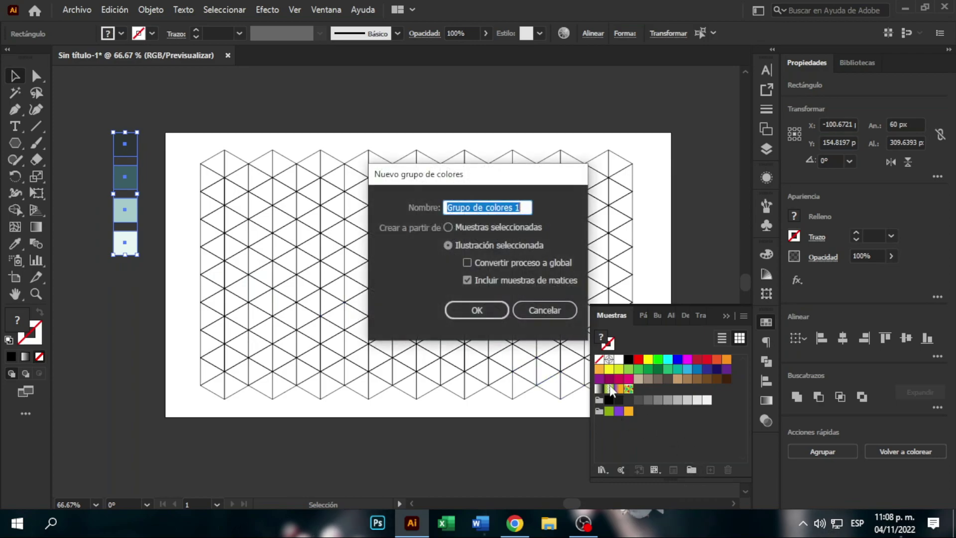
click(501, 311)
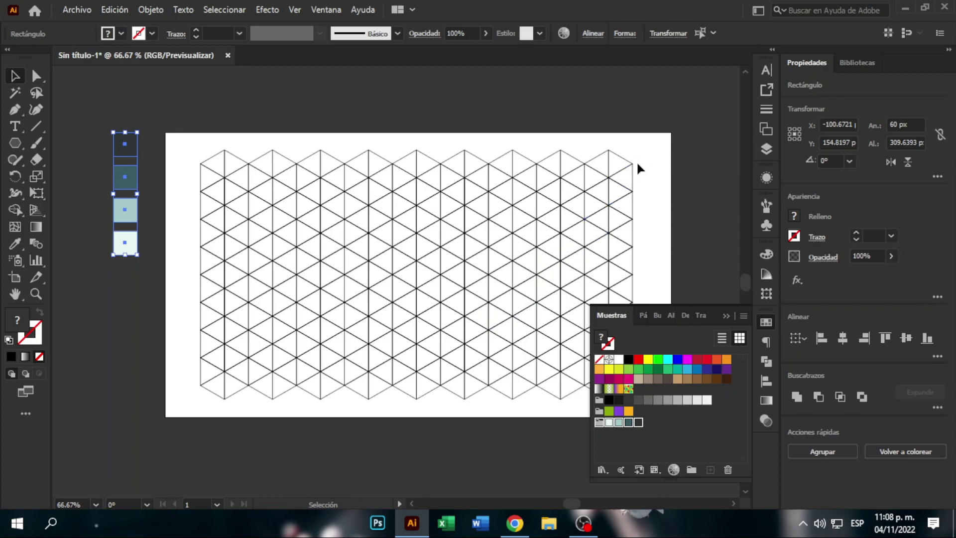
Step: Select the whole triangle grid and the new colour group, and fill the triangles randomly using the randomus script's Fill Swatches
drag(515, 261, 191, 442)
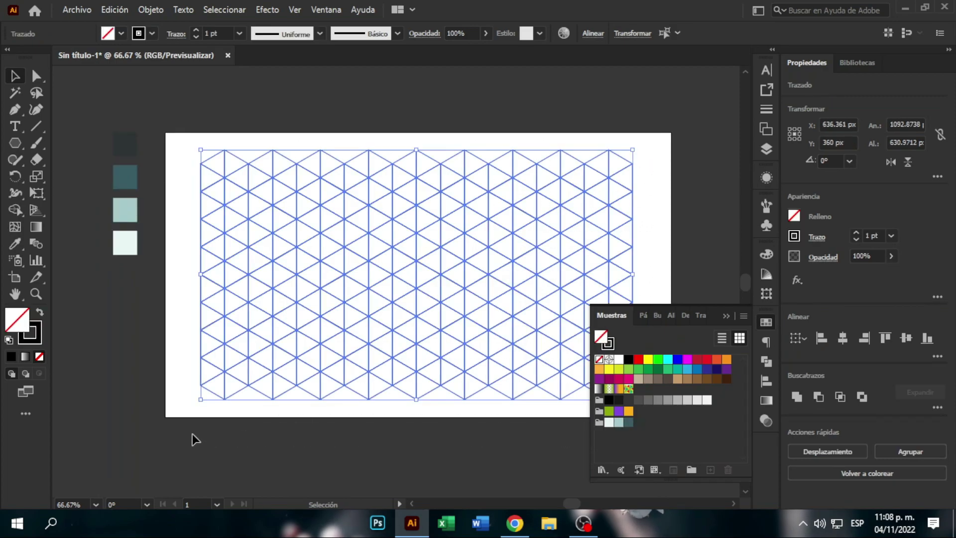
click(599, 422)
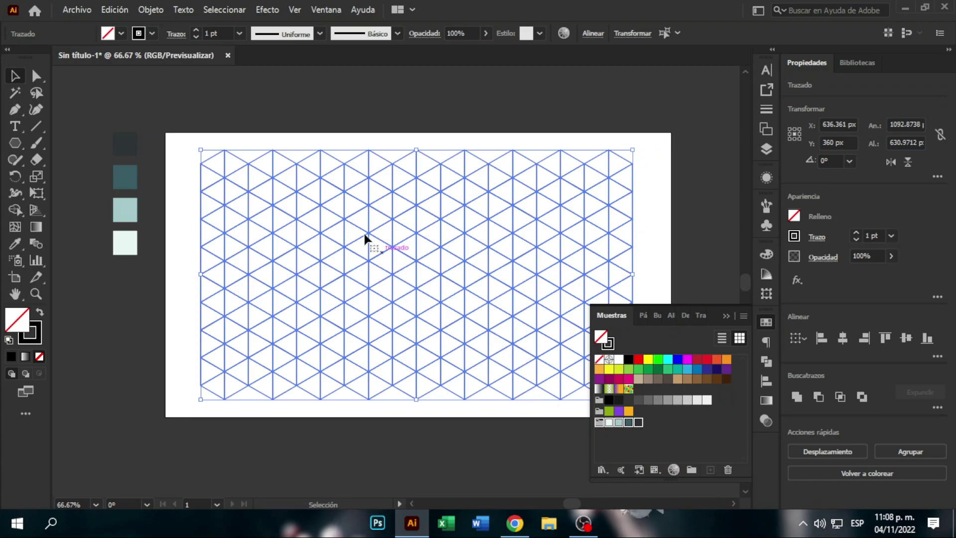
click(85, 9)
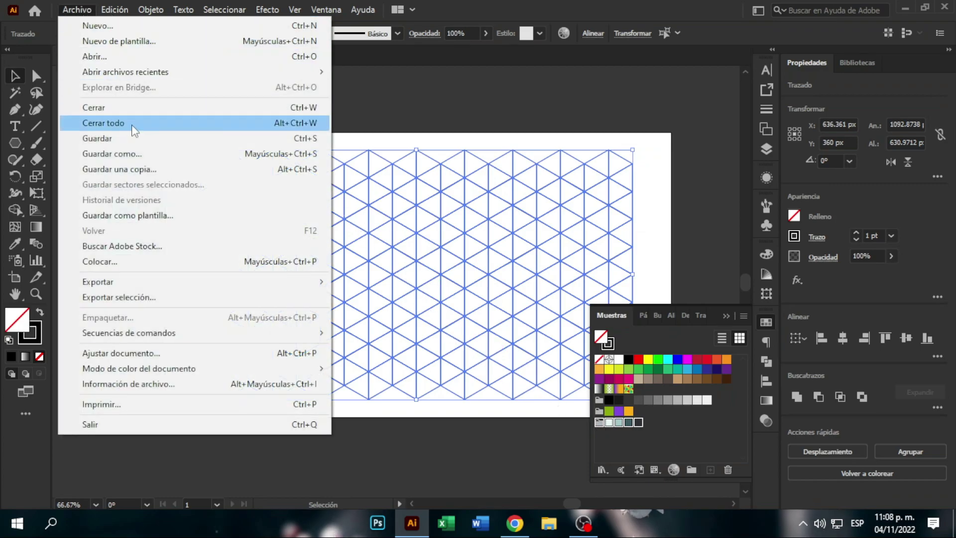
mouse_move(285, 331)
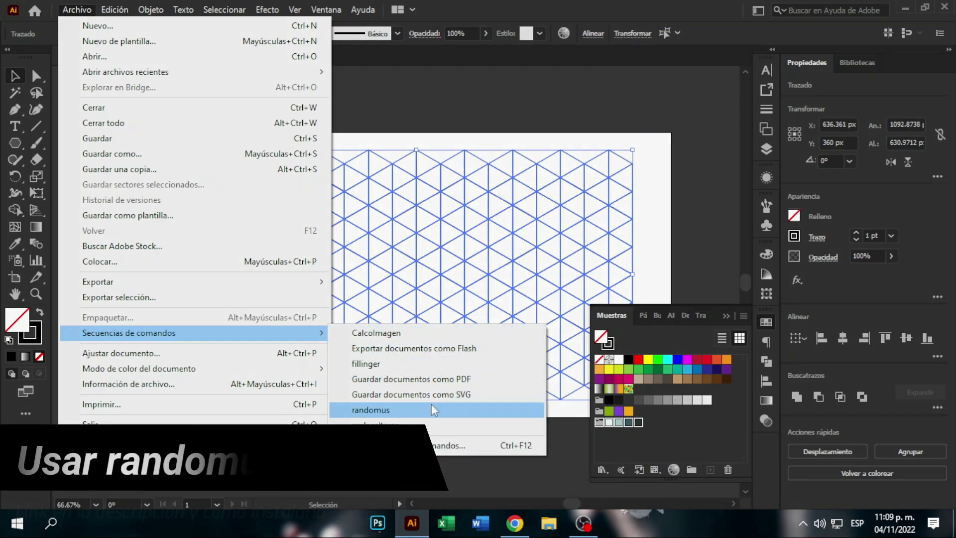
click(455, 413)
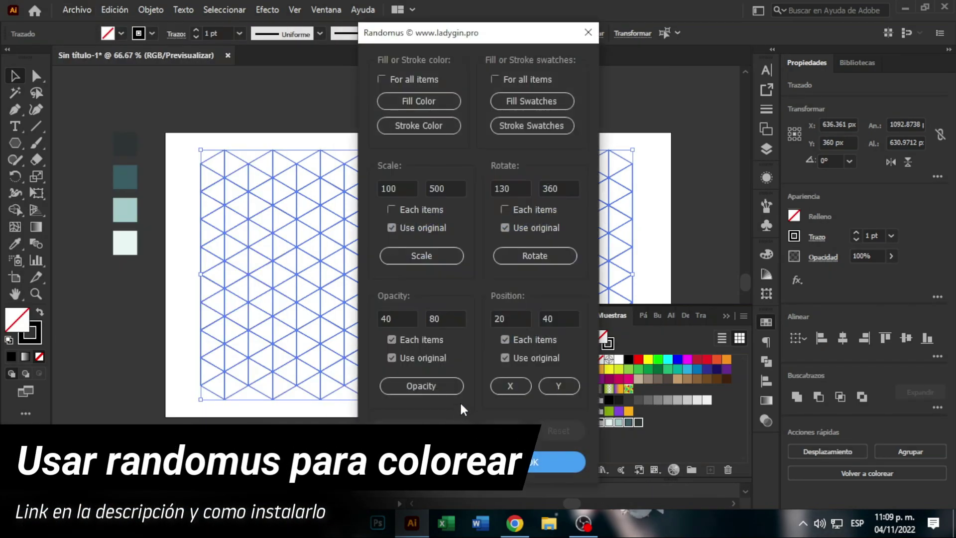
click(530, 103)
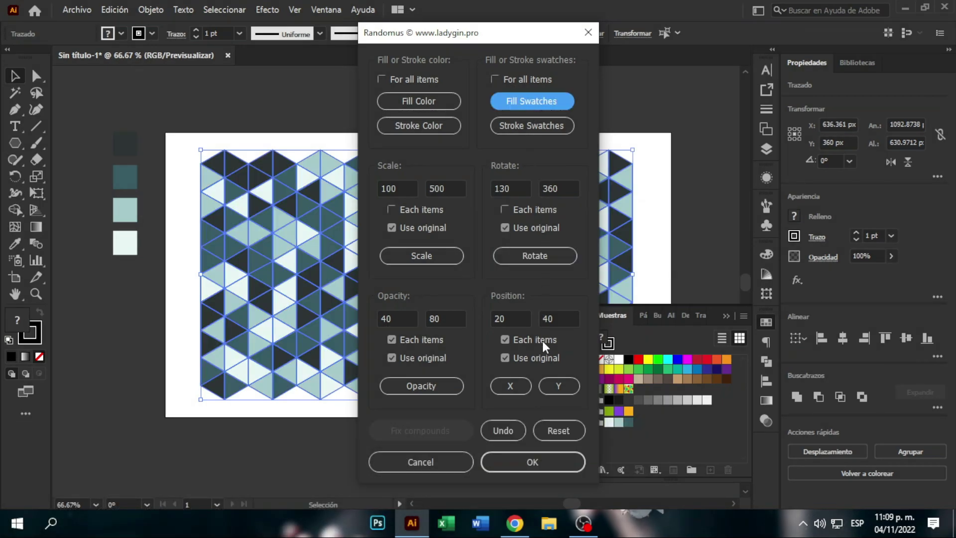
click(550, 462)
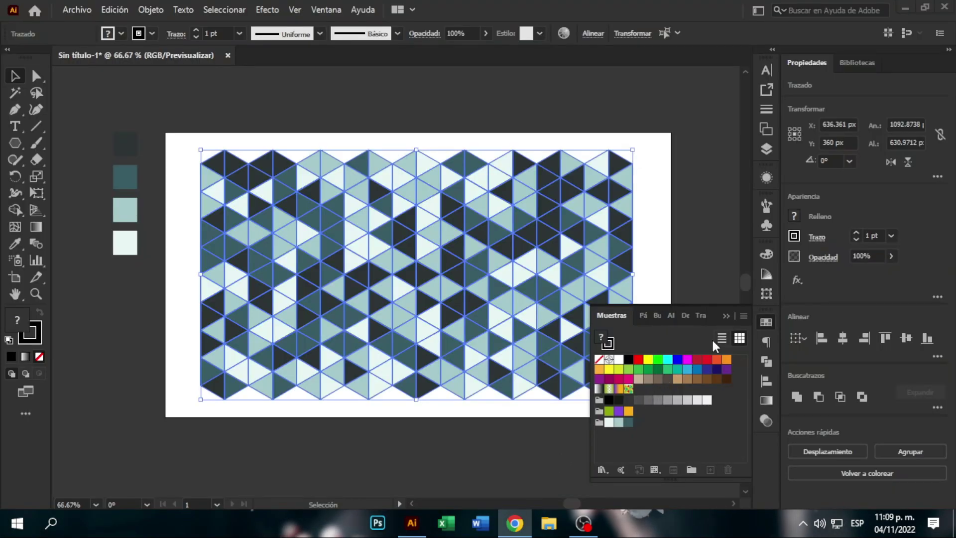
Step: Remove the stroke from all triangles in the selected grid and deselect it
click(725, 316)
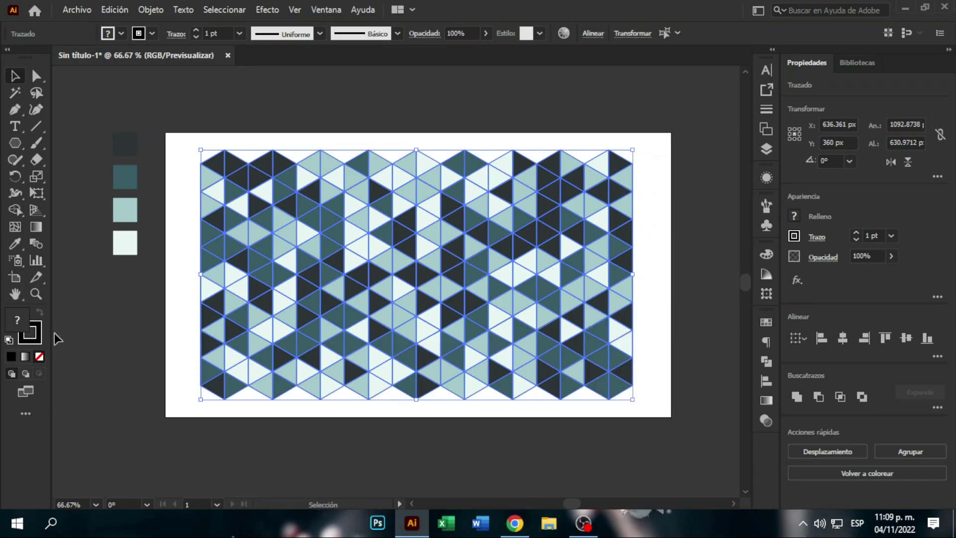
click(35, 337)
click(40, 358)
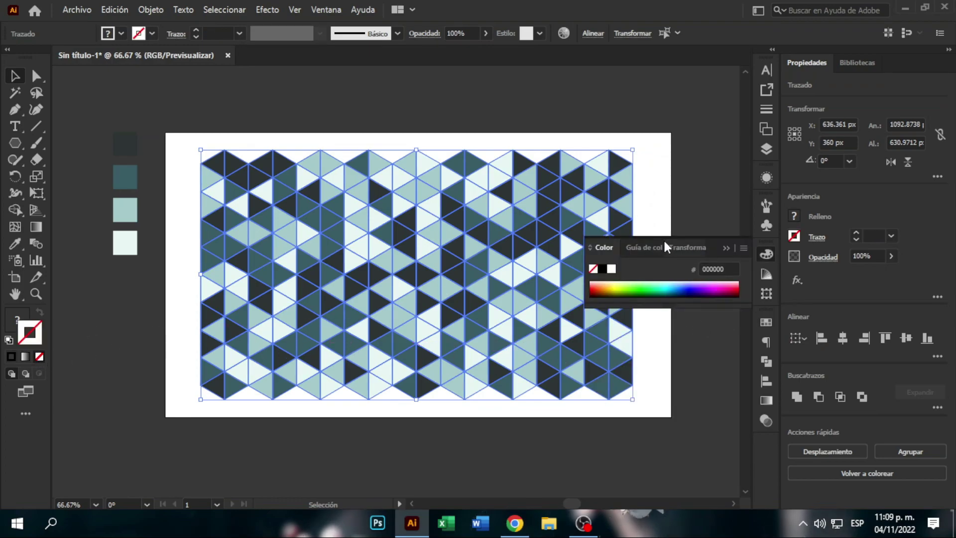
click(724, 248)
click(683, 210)
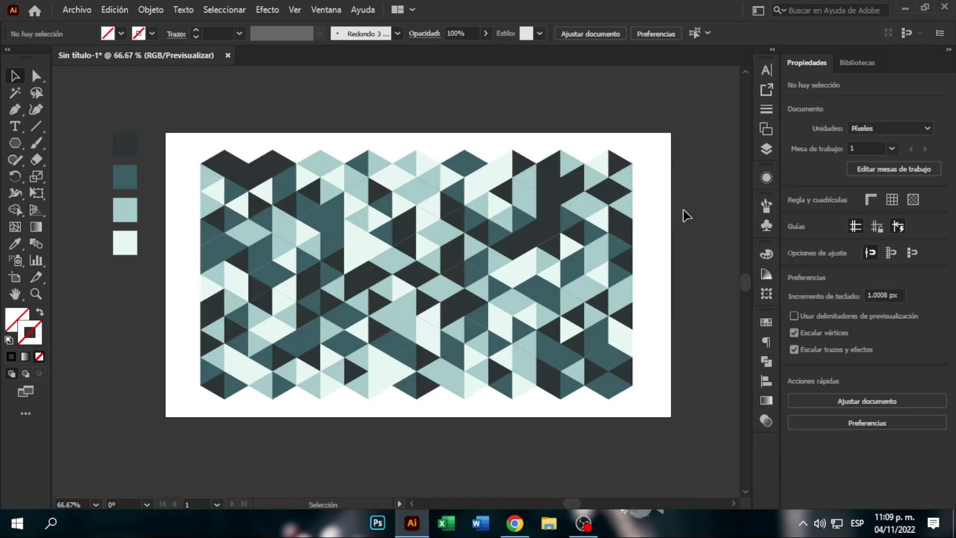
Step: Draw a rectangle about 971 by 491 px over the grid, its corners at the centres of the four corner hexagons
right_click(20, 144)
click(53, 145)
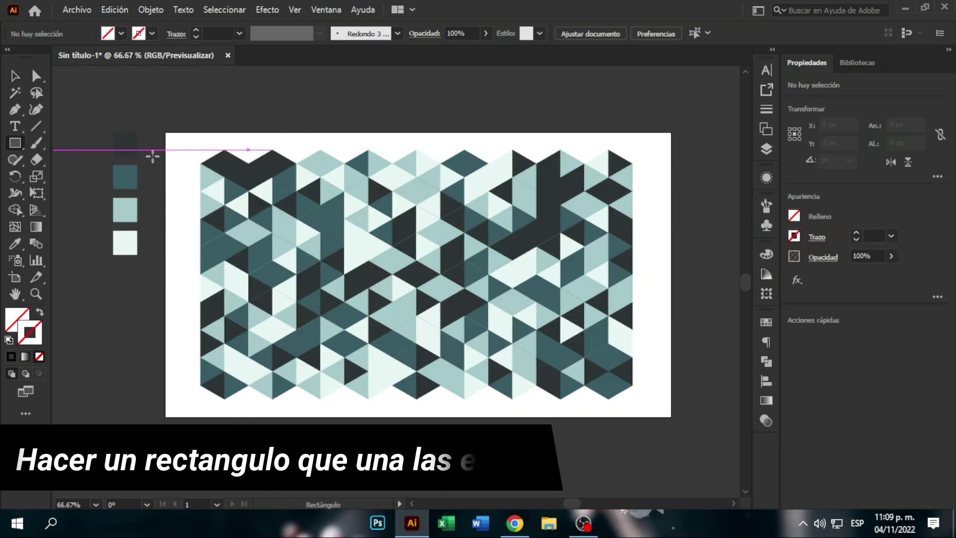
key(ctrl+1)
drag(486, 222, 430, 204)
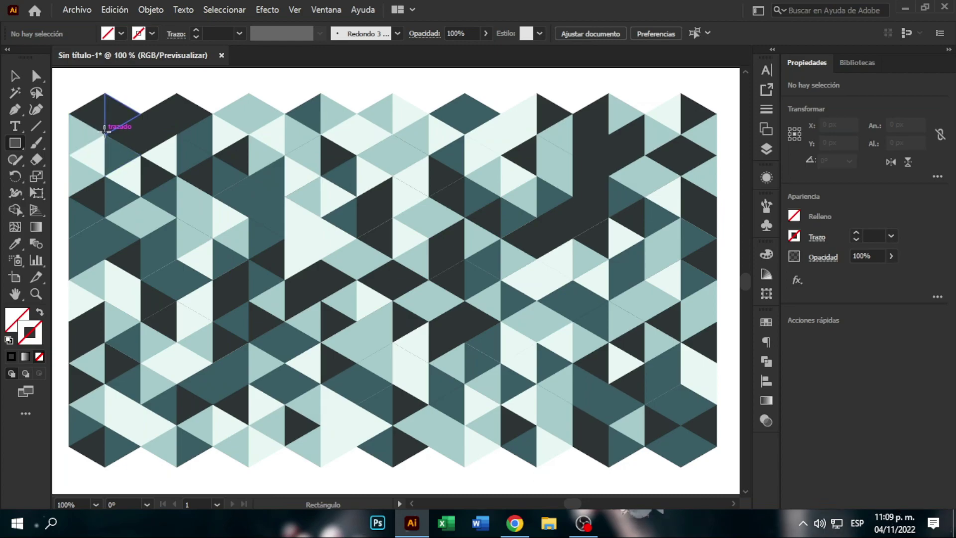
drag(104, 131, 681, 425)
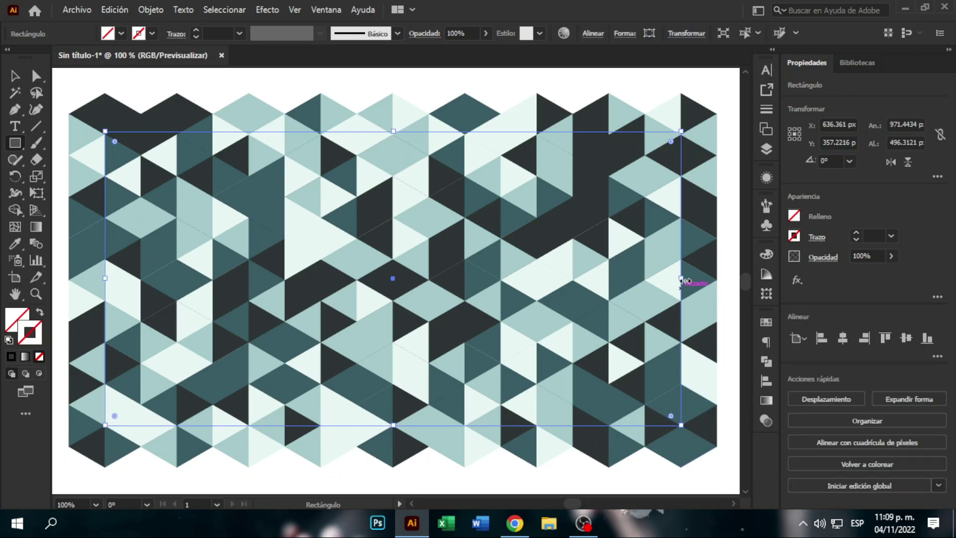
drag(394, 132, 394, 135)
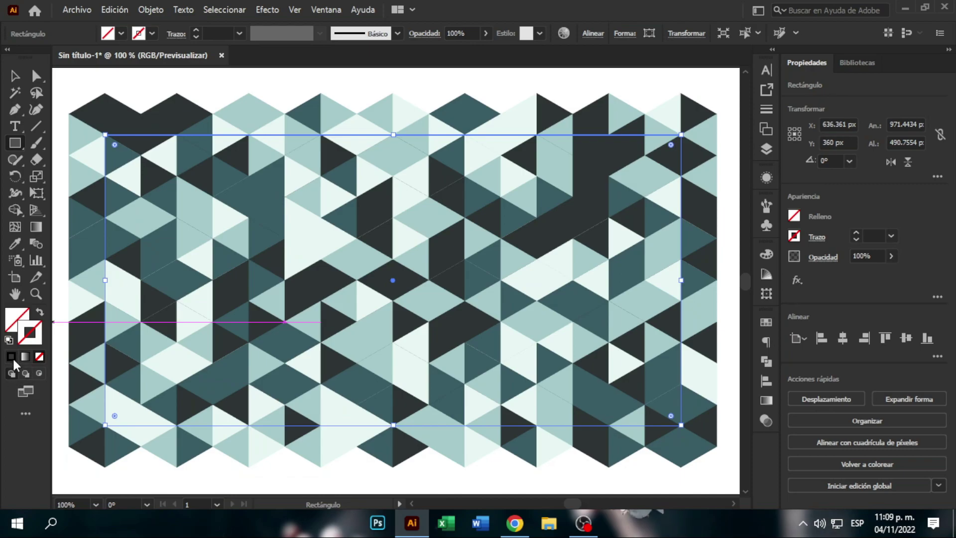
Step: Give the rectangle a solid black fill with no stroke and deselect it
click(11, 357)
click(40, 312)
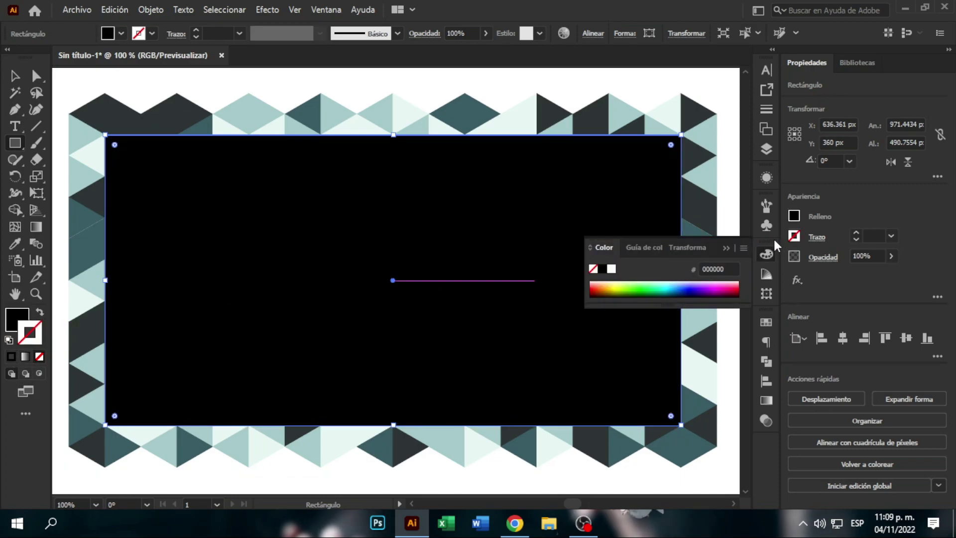
click(725, 248)
click(14, 77)
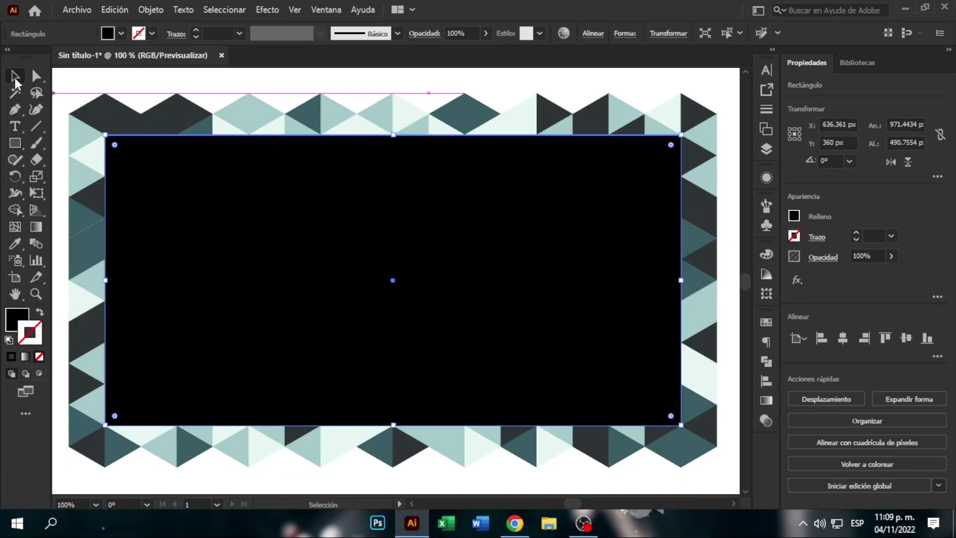
click(110, 82)
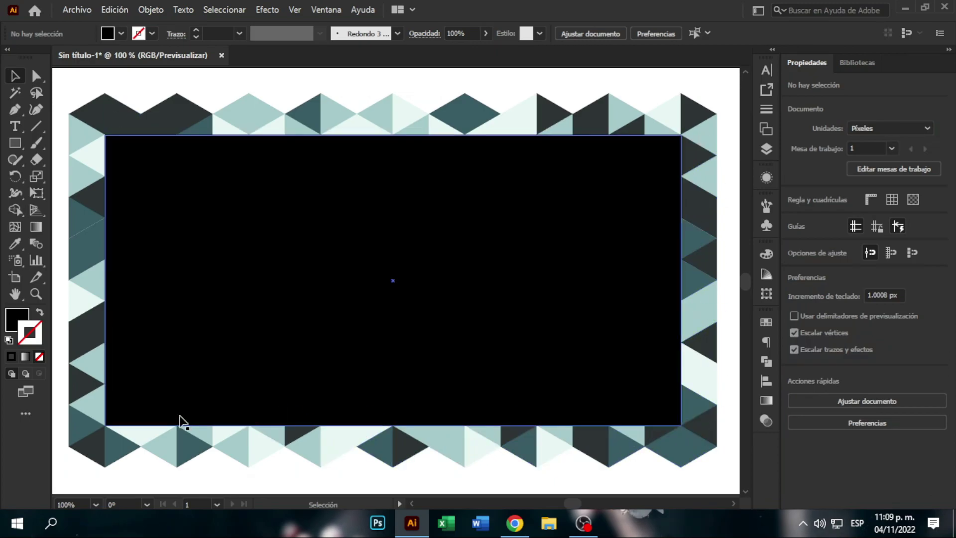
Step: Select the triangle grid together with the black rectangle and crop the grid to the rectangle with the Pathfinder Crop operation
scroll(336, 279, down, 1)
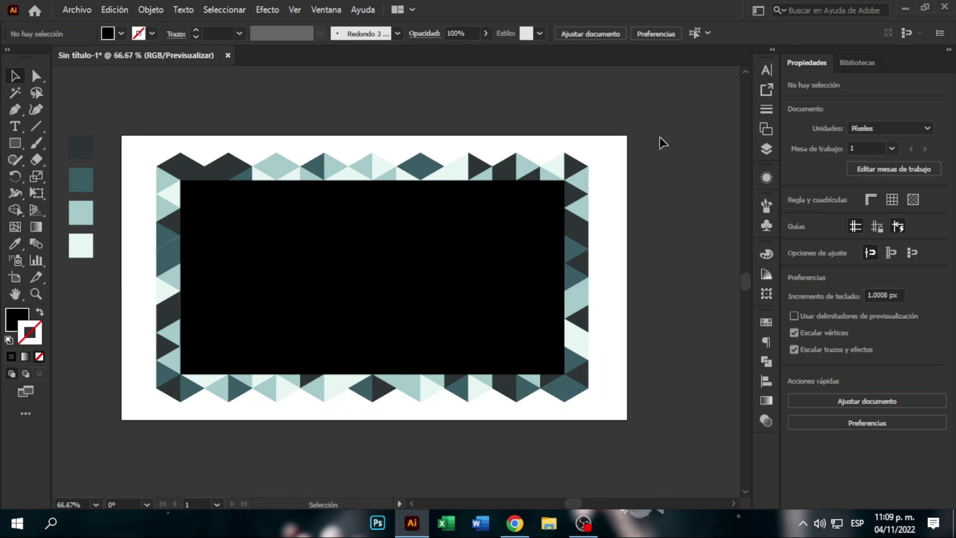
drag(603, 141, 125, 417)
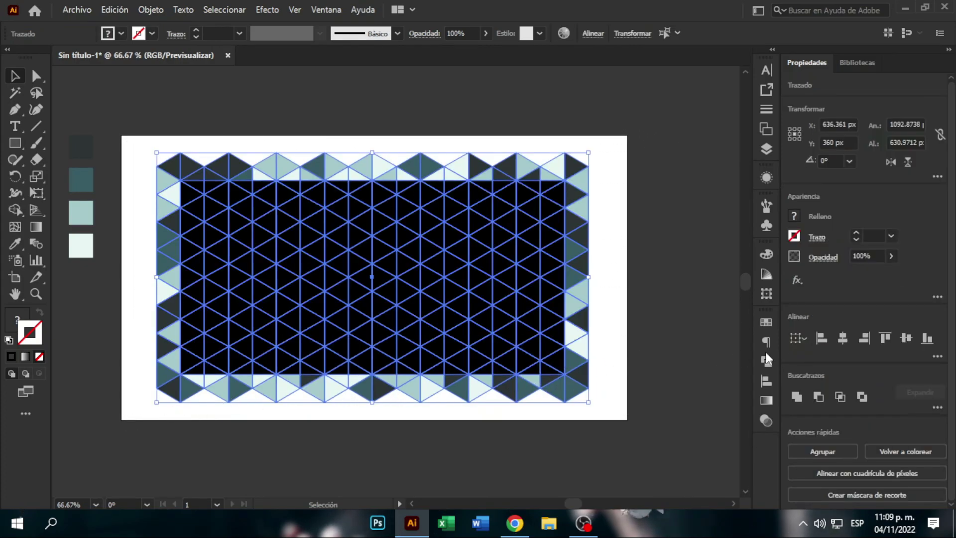
click(771, 362)
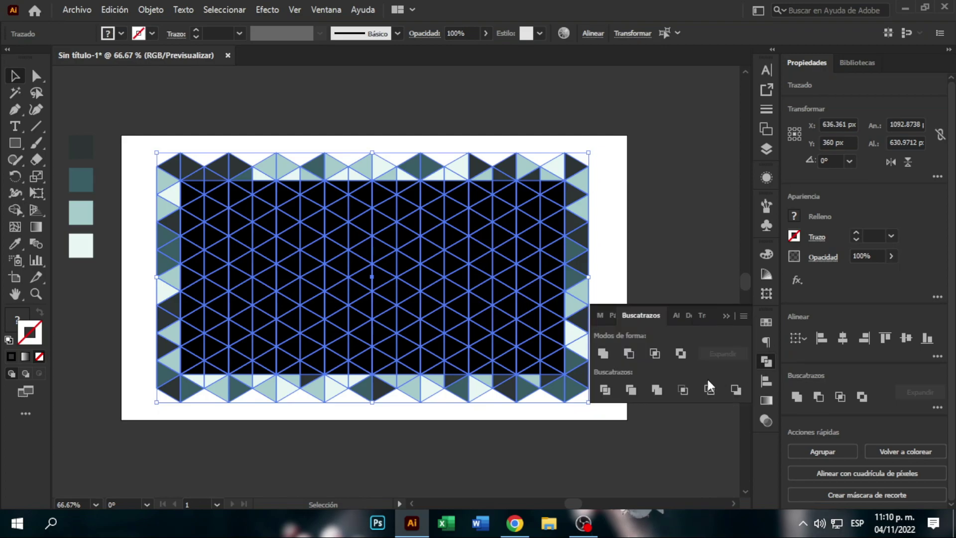
click(682, 390)
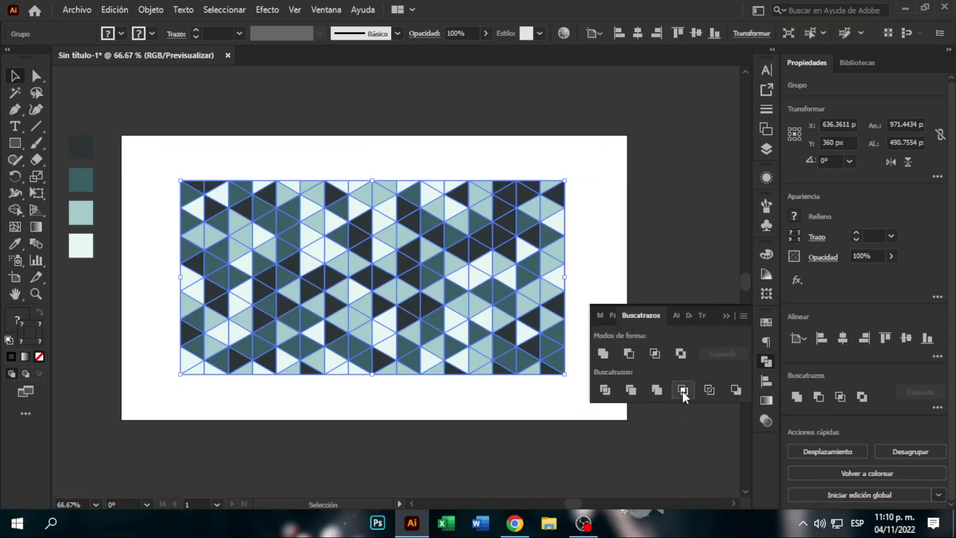
click(725, 316)
Step: Move the cropped grid toward the artboard's upper left and scale it up proportionally to about 1188 by 600 px
drag(489, 284, 447, 255)
drag(523, 345, 612, 395)
click(674, 320)
key(alt)
key(space)
drag(296, 193, 324, 182)
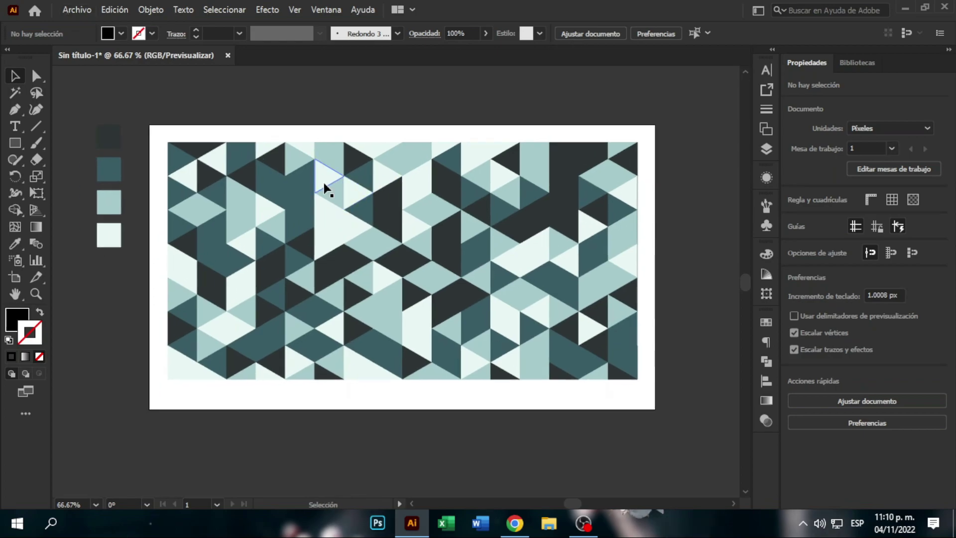
scroll(324, 183, up, 1)
key(space)
drag(428, 211, 398, 197)
scroll(381, 171, down, 1)
key(space)
Step: Ungroup the cropped triangle grid and deselect it
click(320, 187)
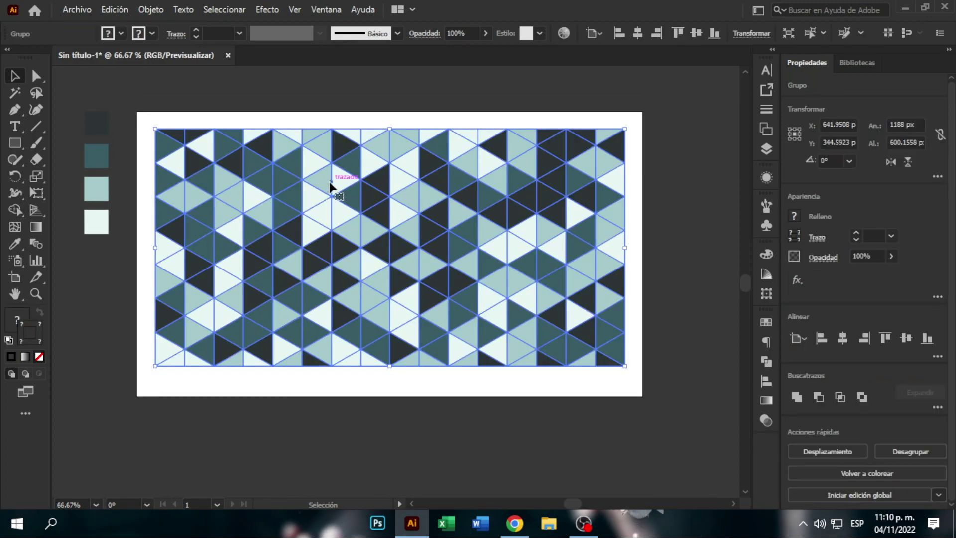
right_click(331, 183)
click(428, 299)
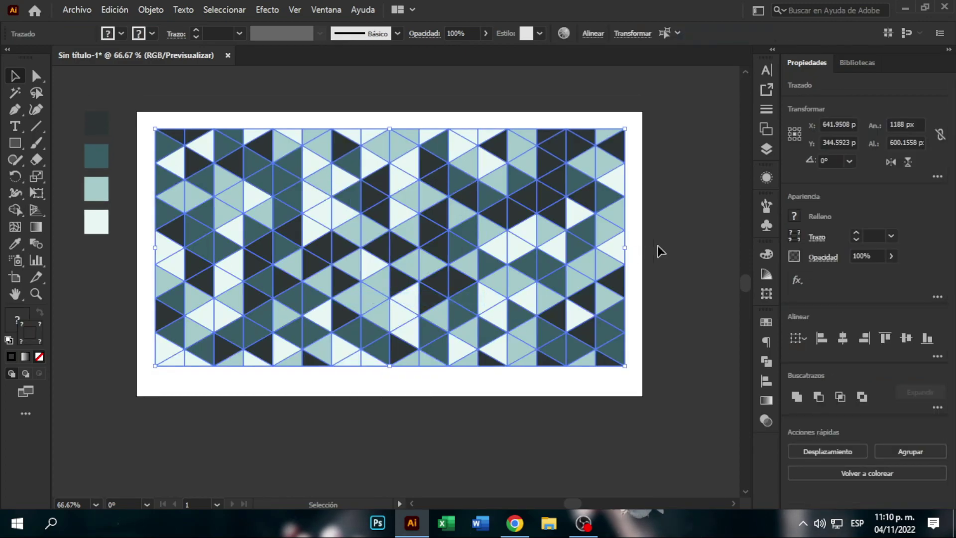
click(658, 250)
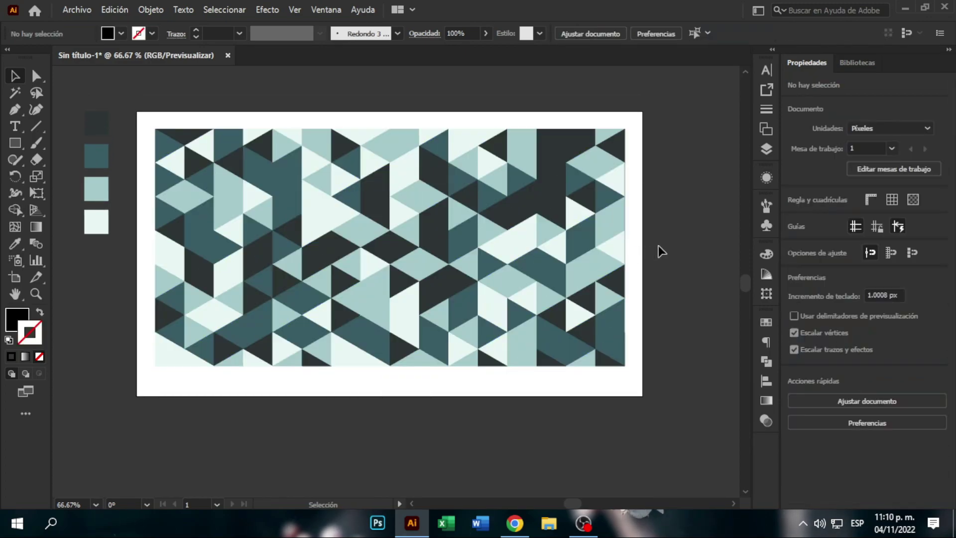
Step: Recolour the half triangles along the grid's bottom edge one by one, sampling each fill from the half triangle directly above on the top edge
click(175, 359)
key(i)
click(179, 135)
key(v)
click(194, 362)
key(i)
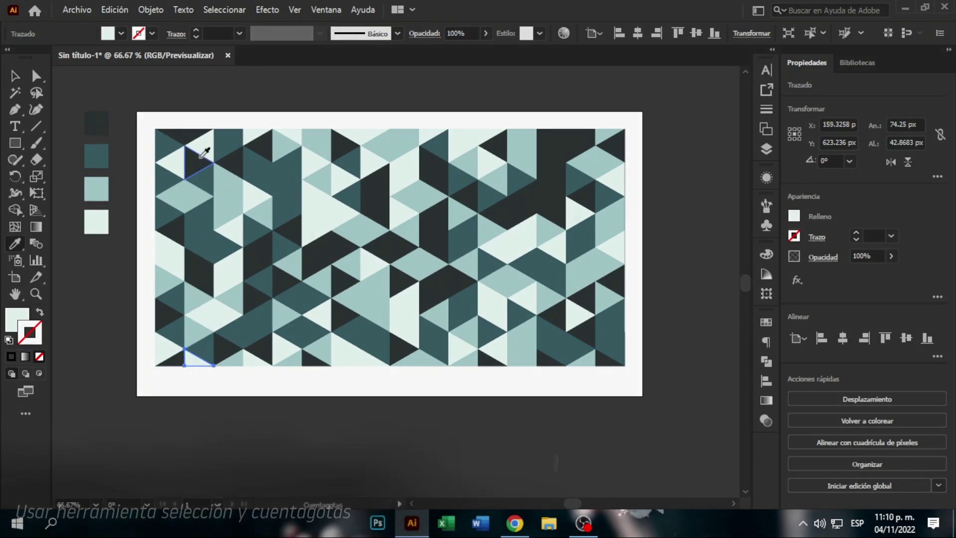
click(192, 135)
key(v)
click(238, 356)
key(i)
click(233, 133)
key(v)
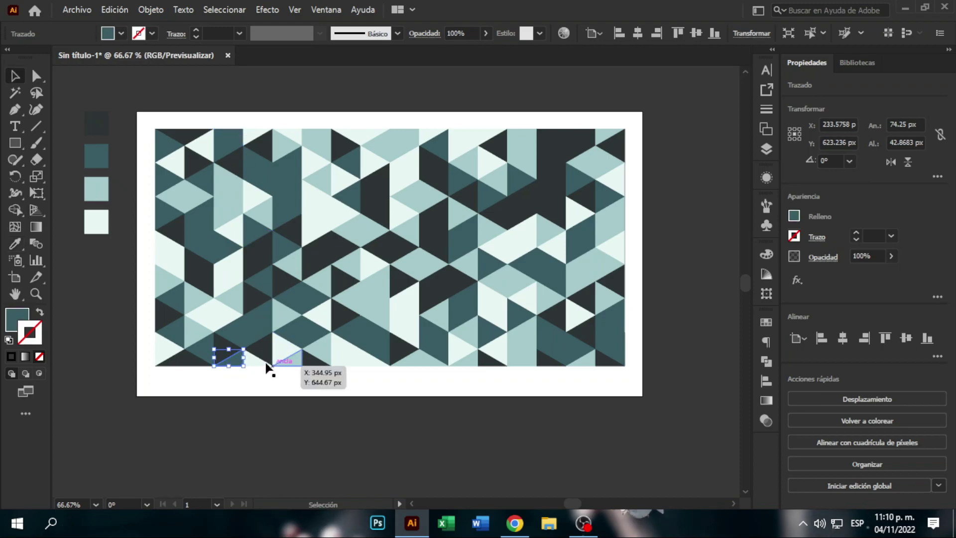
click(252, 359)
key(i)
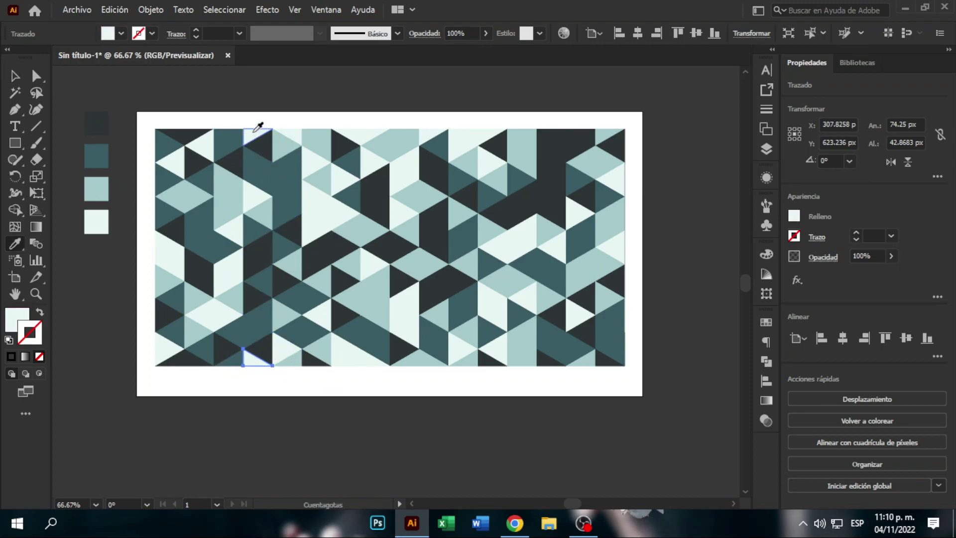
key(v)
click(294, 361)
key(i)
click(293, 134)
key(v)
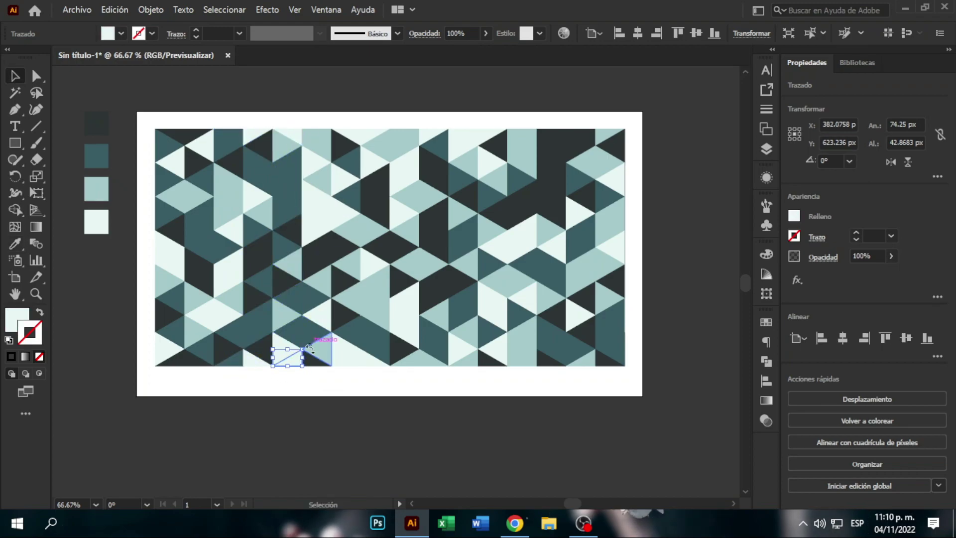
click(313, 362)
key(i)
click(315, 136)
key(v)
click(352, 360)
key(i)
click(354, 134)
key(v)
click(370, 357)
key(i)
click(370, 131)
key(v)
click(411, 359)
key(i)
click(413, 138)
key(v)
click(426, 361)
key(i)
click(430, 135)
key(v)
click(471, 359)
key(i)
click(470, 136)
key(v)
click(488, 360)
key(i)
click(492, 143)
key(v)
click(545, 359)
key(i)
click(550, 140)
key(v)
click(586, 361)
key(i)
click(586, 137)
key(v)
click(608, 362)
key(i)
click(608, 134)
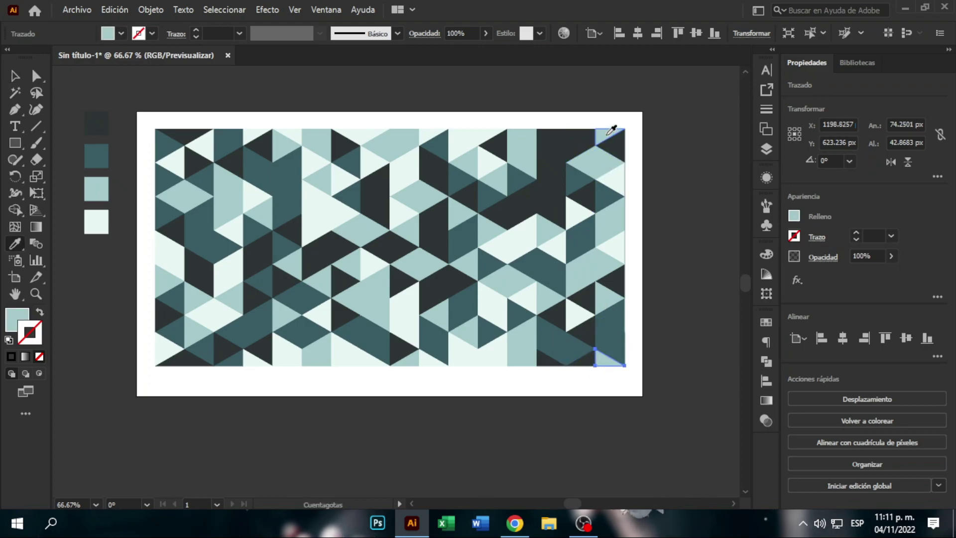
key(v)
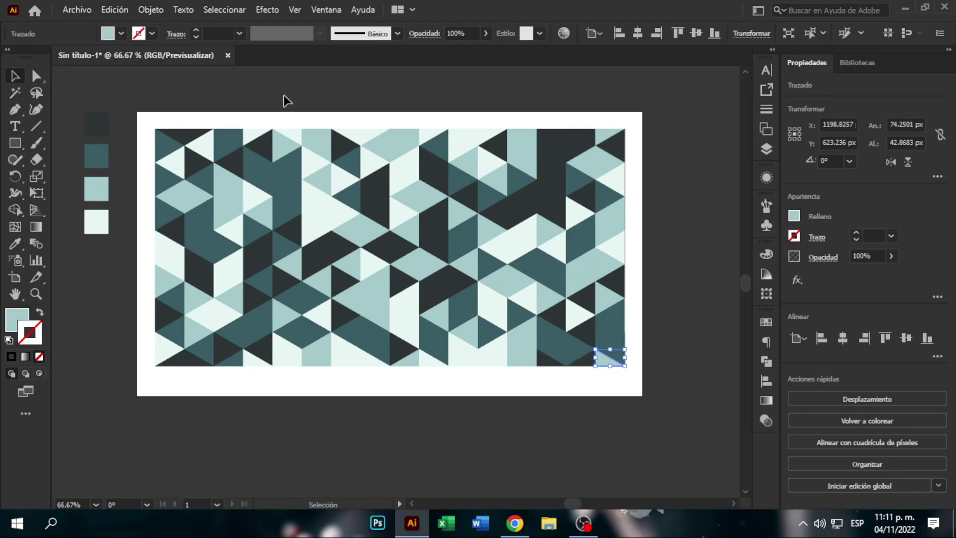
click(661, 175)
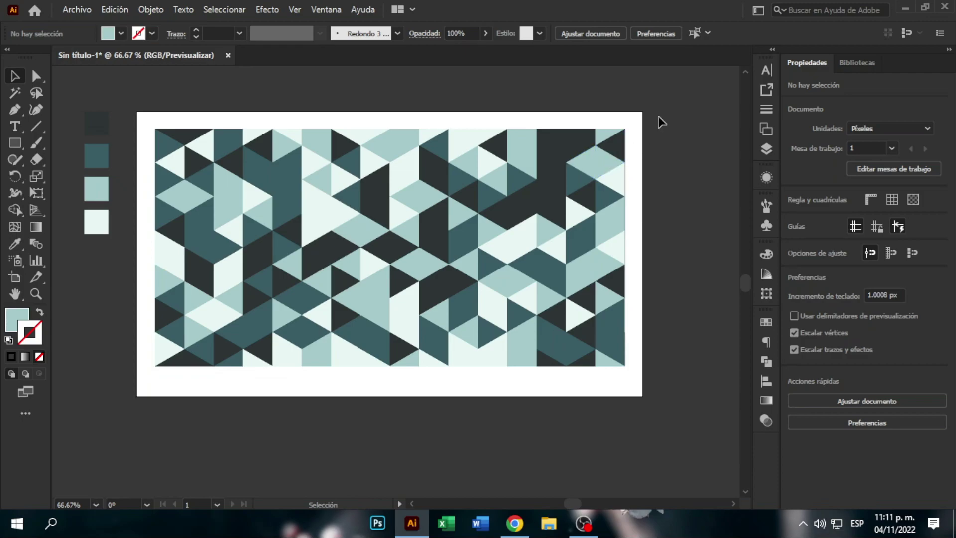
Step: Select the whole triangle grid and create a new pattern from it, accepting the notice about the new swatch
drag(660, 111, 476, 245)
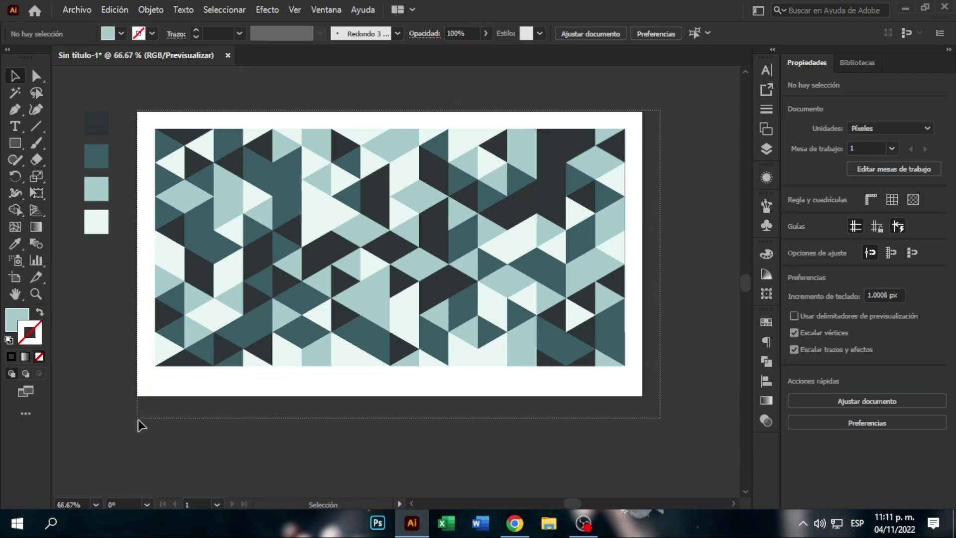
drag(138, 420, 139, 421)
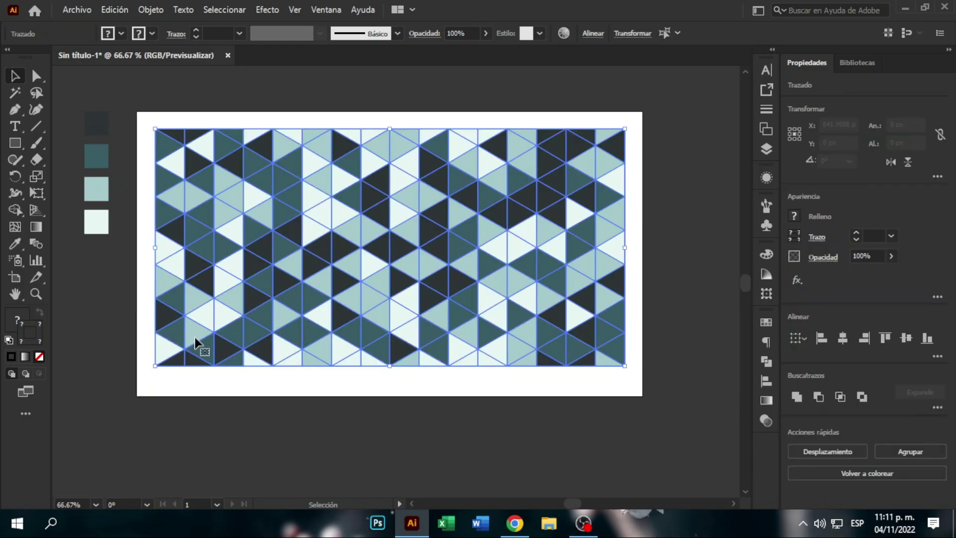
click(151, 10)
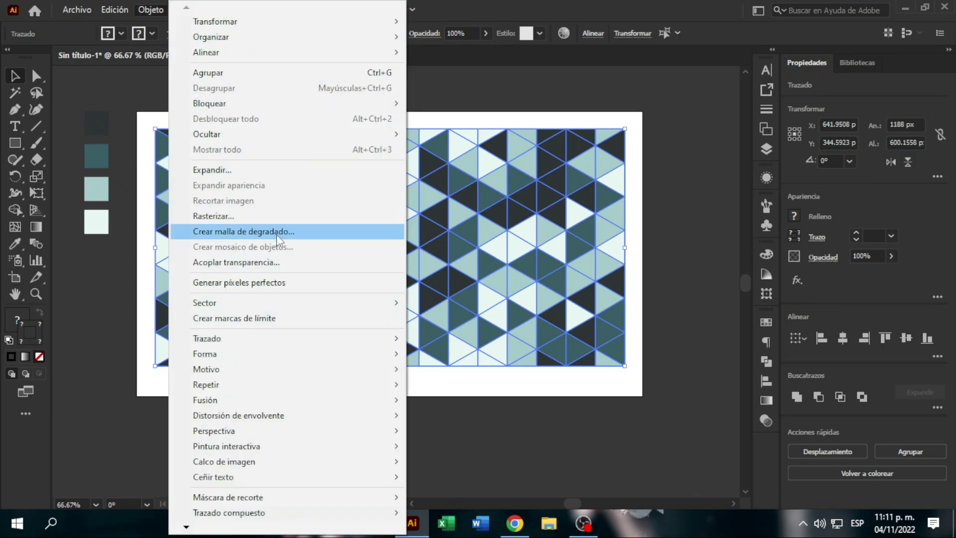
mouse_move(363, 368)
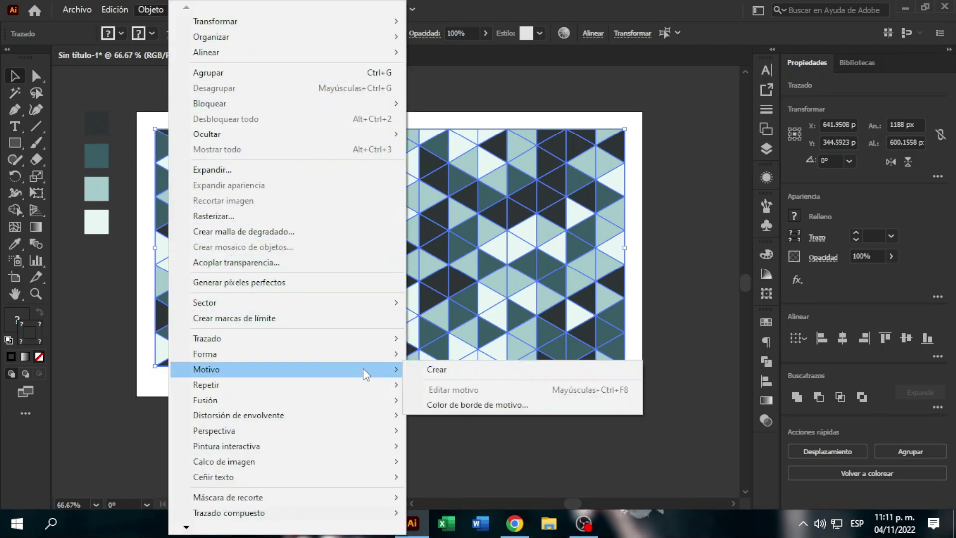
click(432, 373)
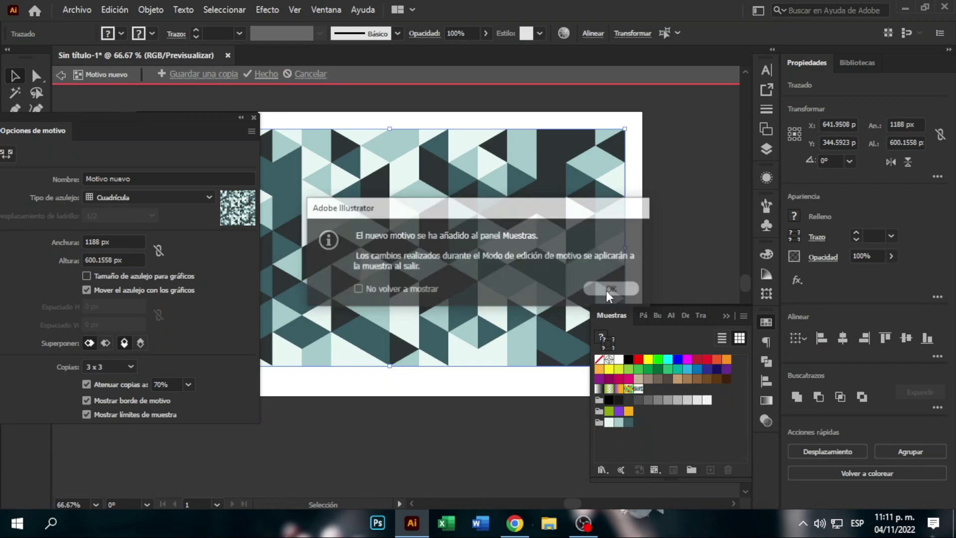
click(605, 291)
Step: Try widening the pattern tile up to 1191 px, return it to 1188 px, and examine the seams between the tile copies
scroll(657, 292, up, 7)
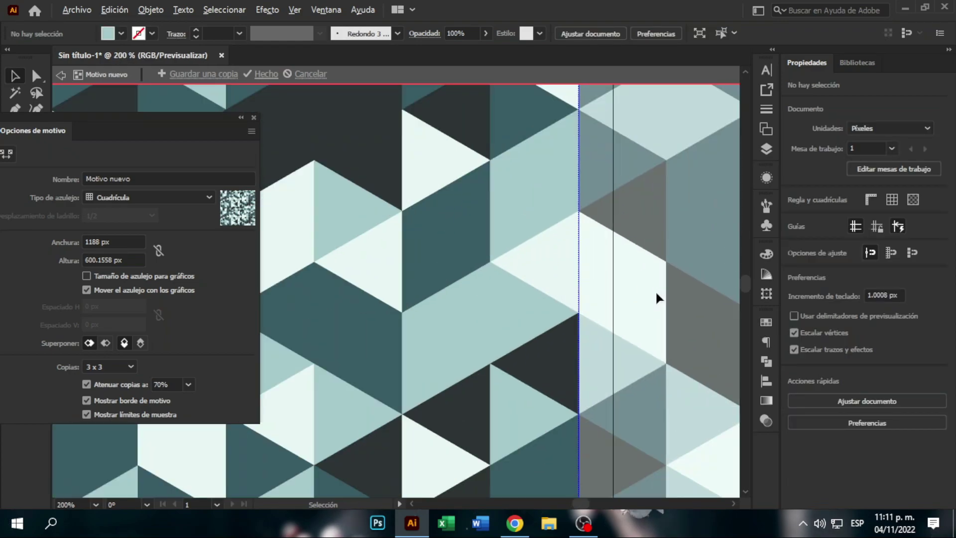
click(130, 243)
key(Up)
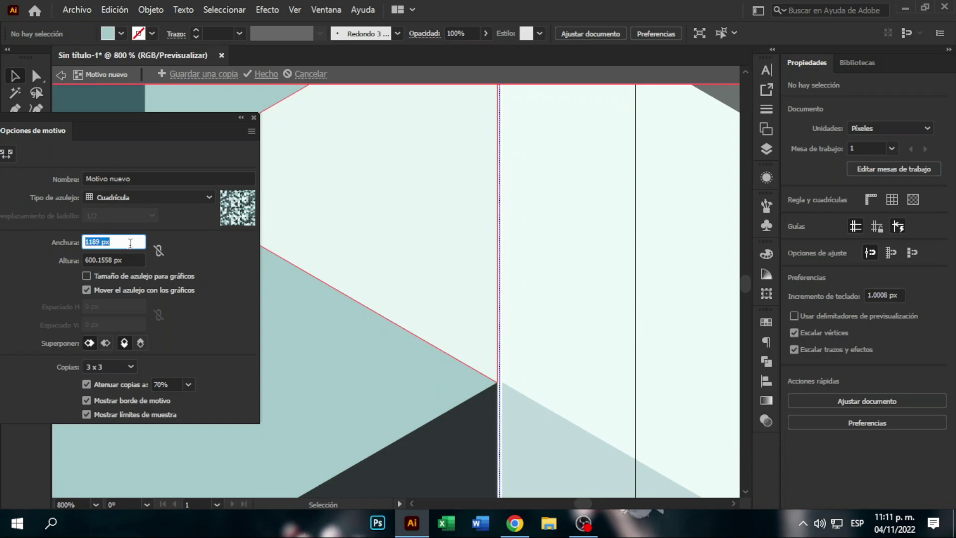
scroll(500, 283, up, 4)
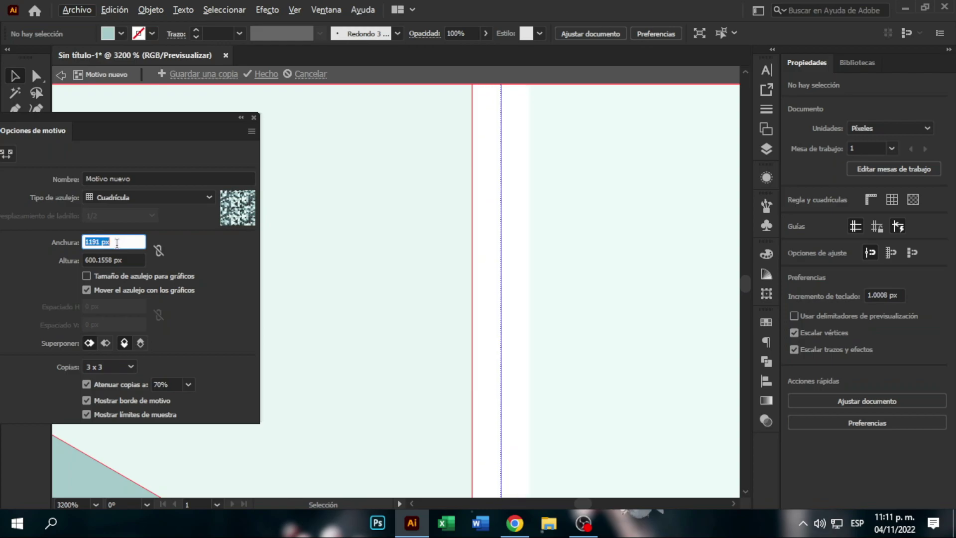
scroll(402, 383, down, 11)
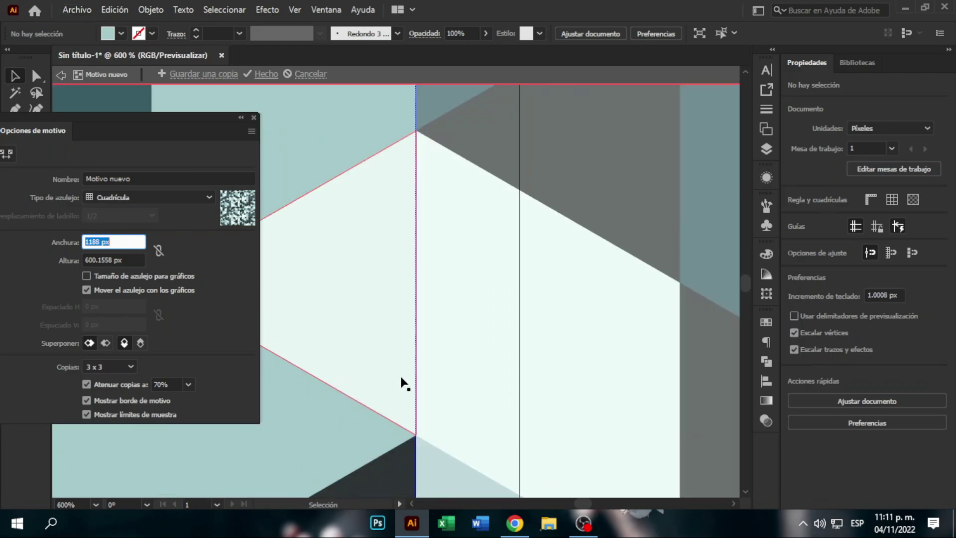
scroll(367, 237, up, 4)
scroll(453, 315, up, 5)
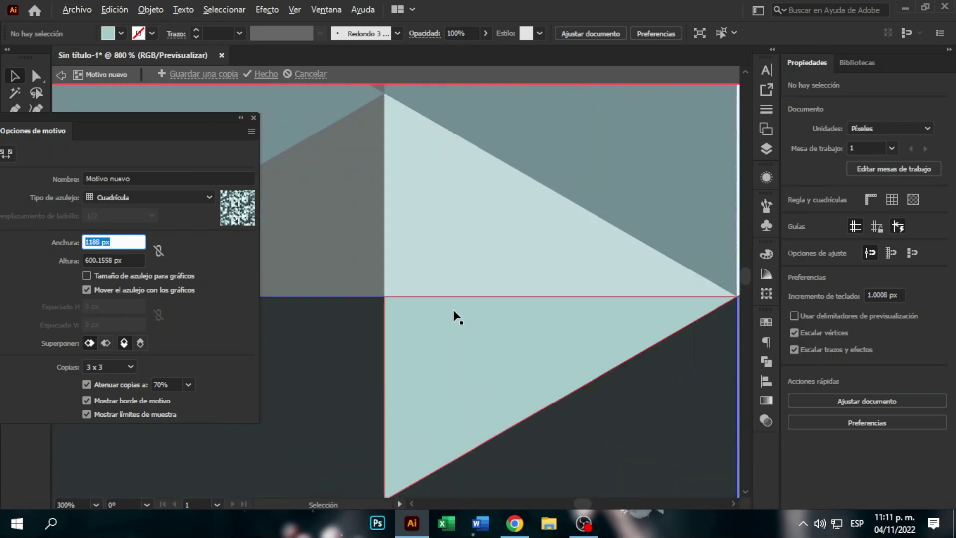
Step: Try nudging the pattern tile's height up and down, and finish editing the pattern
click(123, 261)
key(Up)
key(Down)
key(Up)
key(Down)
click(266, 74)
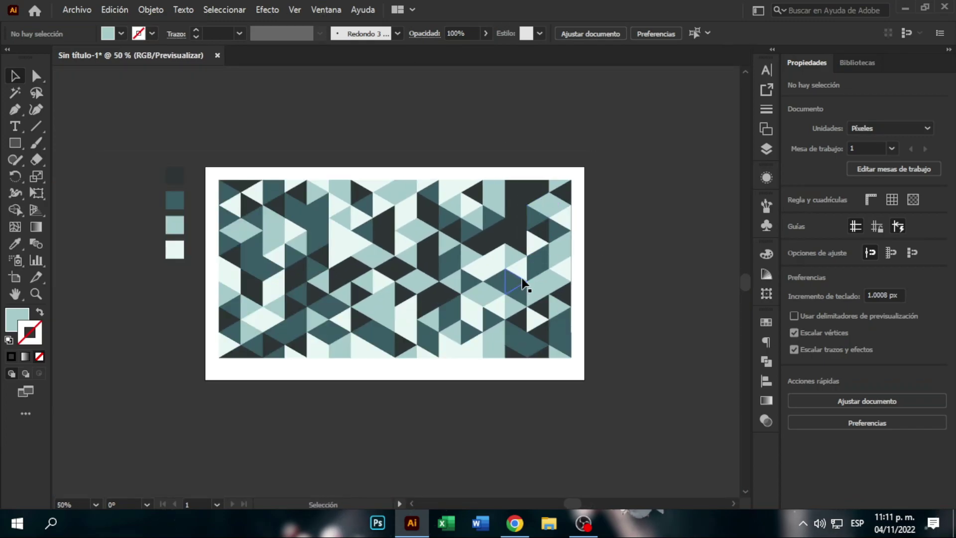
scroll(524, 270, down, 1)
drag(509, 293, 512, 151)
key(ctrl+z)
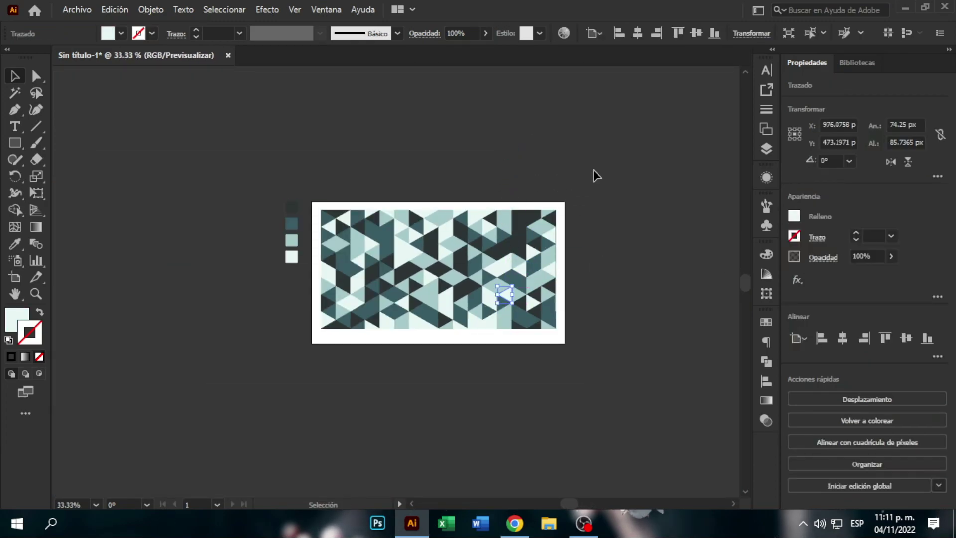
Step: Group all the triangles of the grid and move the group straight up, clear of the artboard
drag(305, 350, 303, 351)
right_click(409, 272)
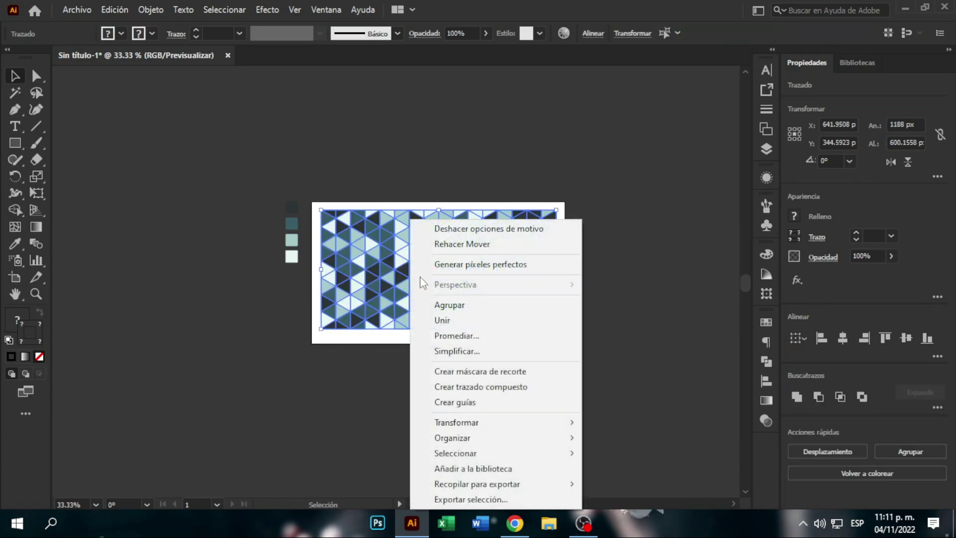
click(459, 306)
drag(468, 315, 469, 165)
click(477, 297)
scroll(478, 298, up, 1)
scroll(478, 298, up, 1)
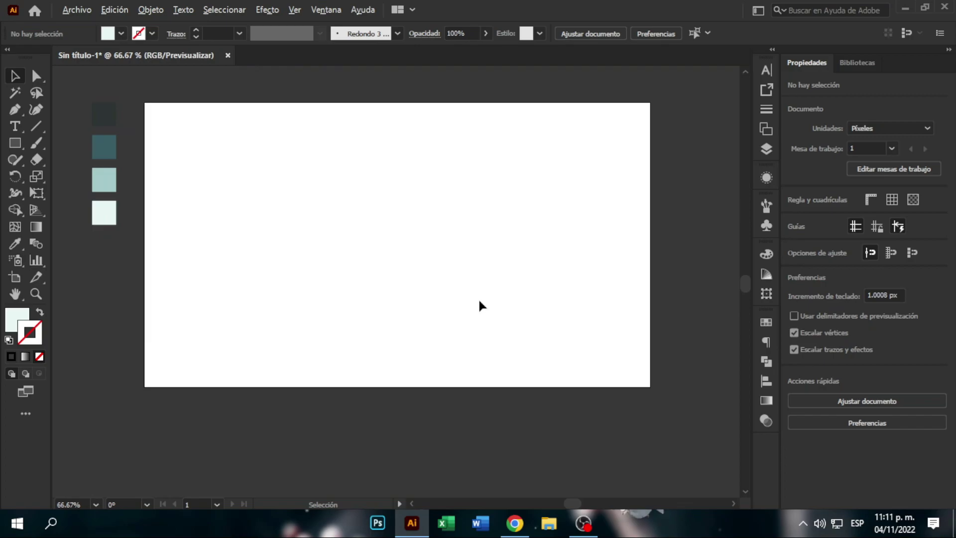
scroll(324, 126, down, 1)
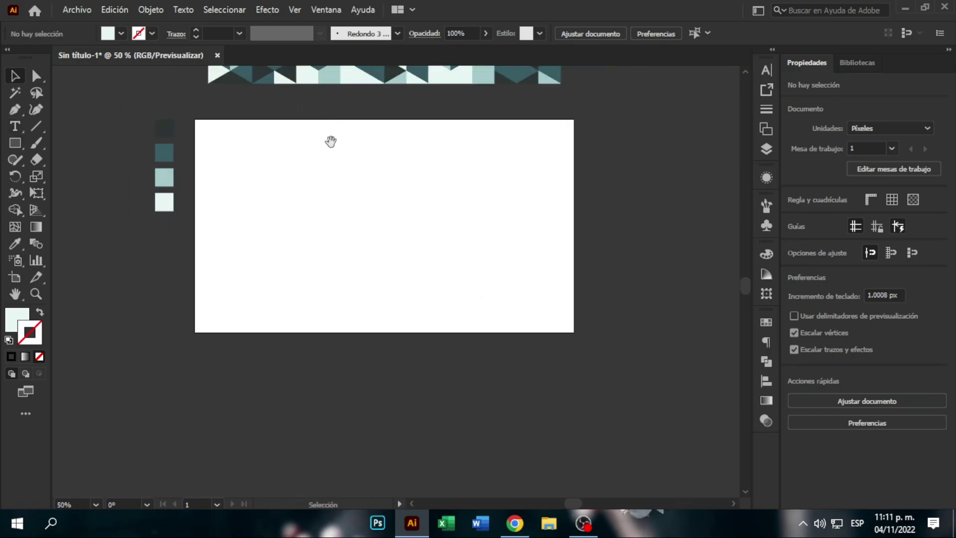
drag(331, 142, 328, 255)
drag(367, 167, 366, 113)
drag(358, 331, 344, 231)
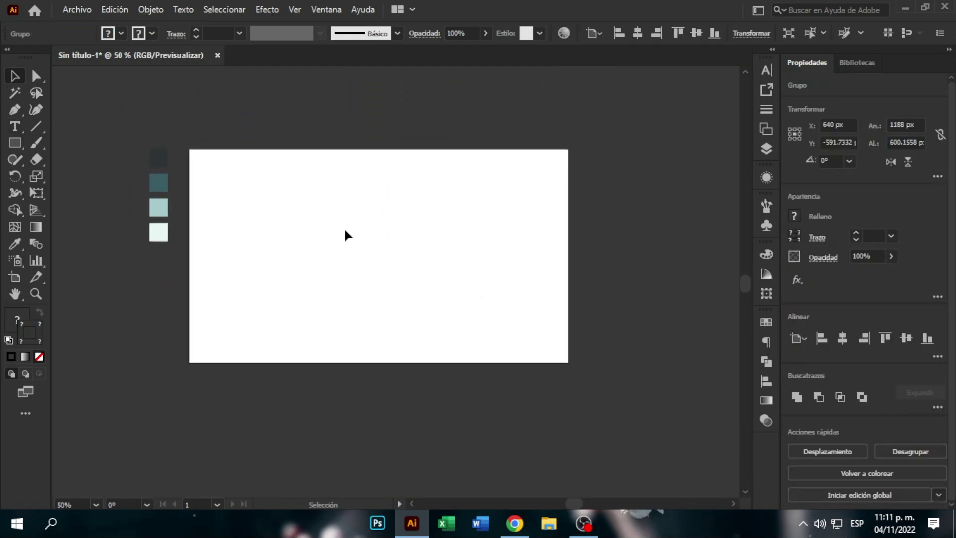
Step: Create a 1280 × 720 px rectangle and align it to the artboard so that it covers it exactly
scroll(345, 230, up, 1)
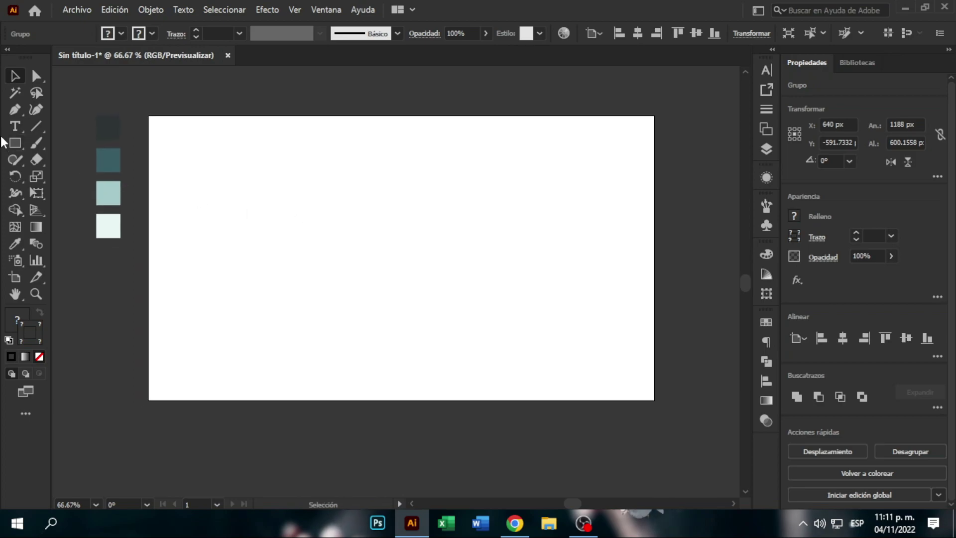
click(405, 238)
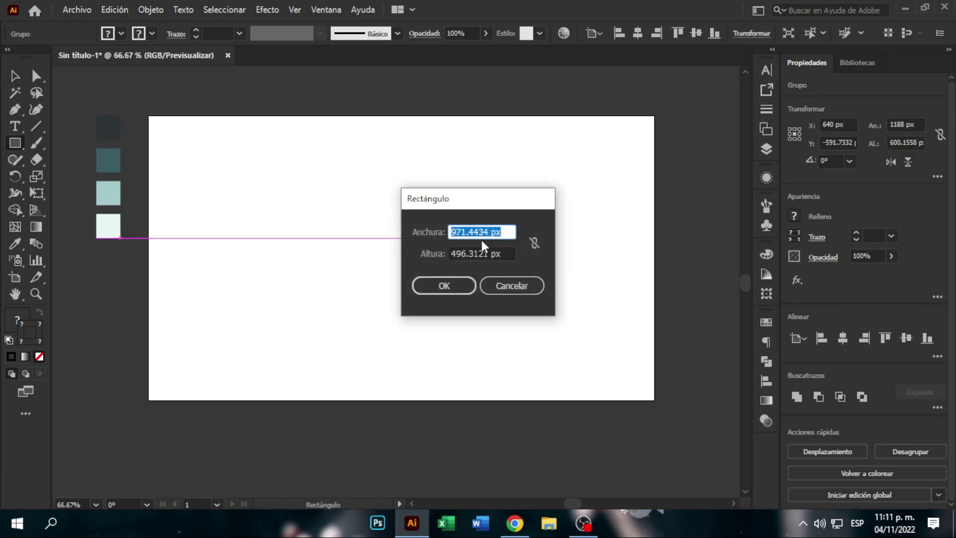
text(1280)
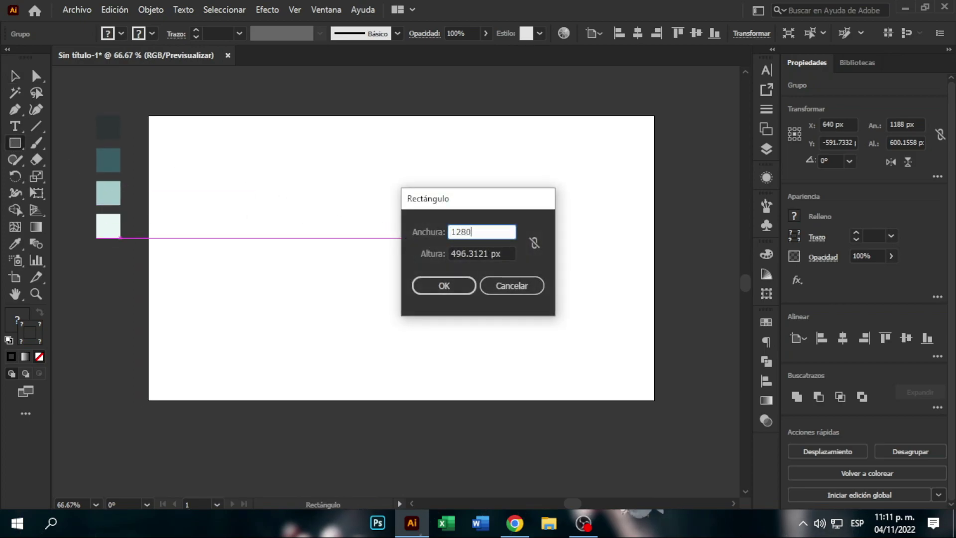
key(Tab)
text(720)
key(Return)
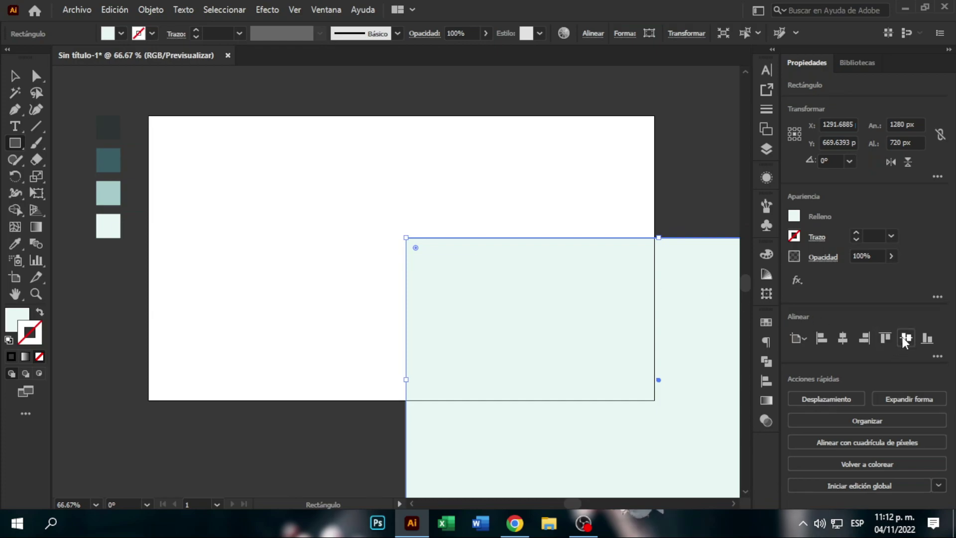
click(884, 338)
click(843, 338)
click(15, 76)
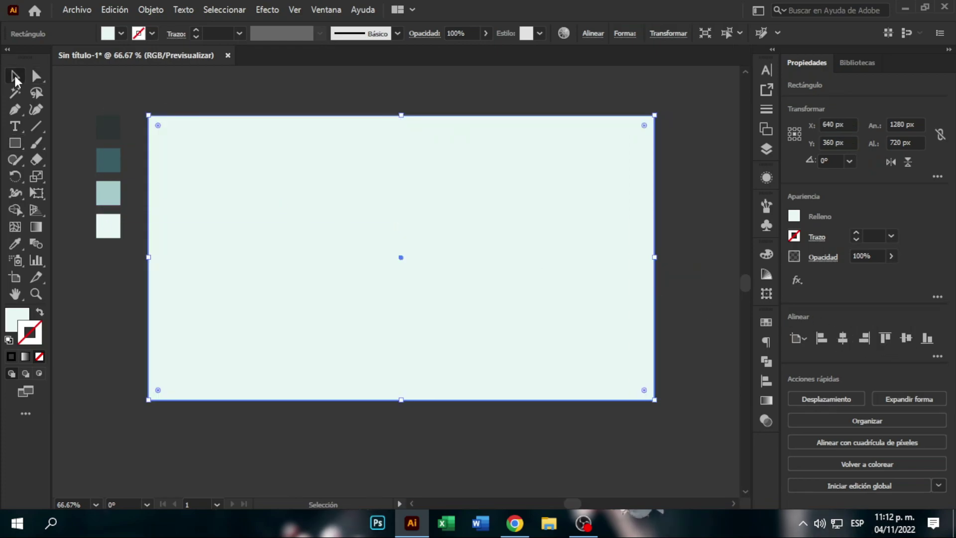
Step: Fill the rectangle with the new triangle pattern swatch
click(12, 326)
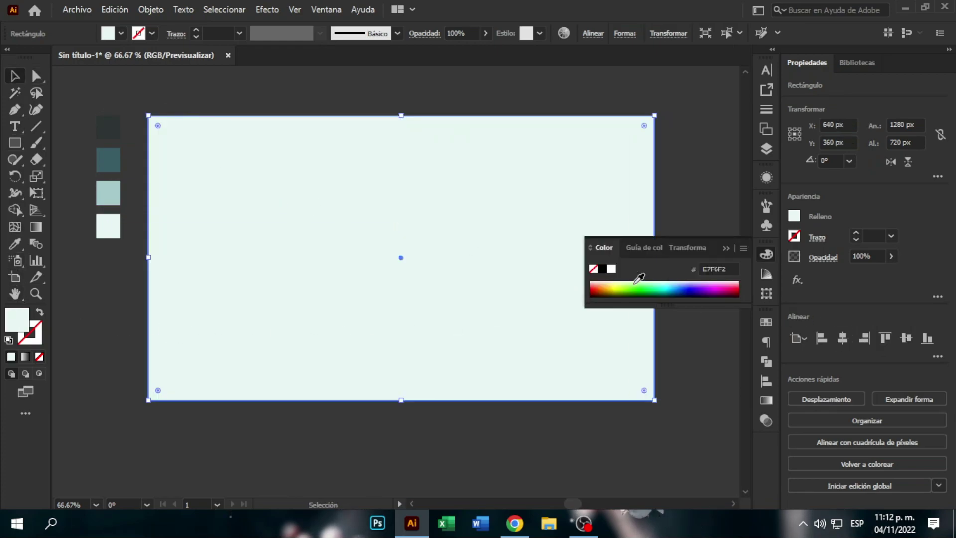
click(726, 248)
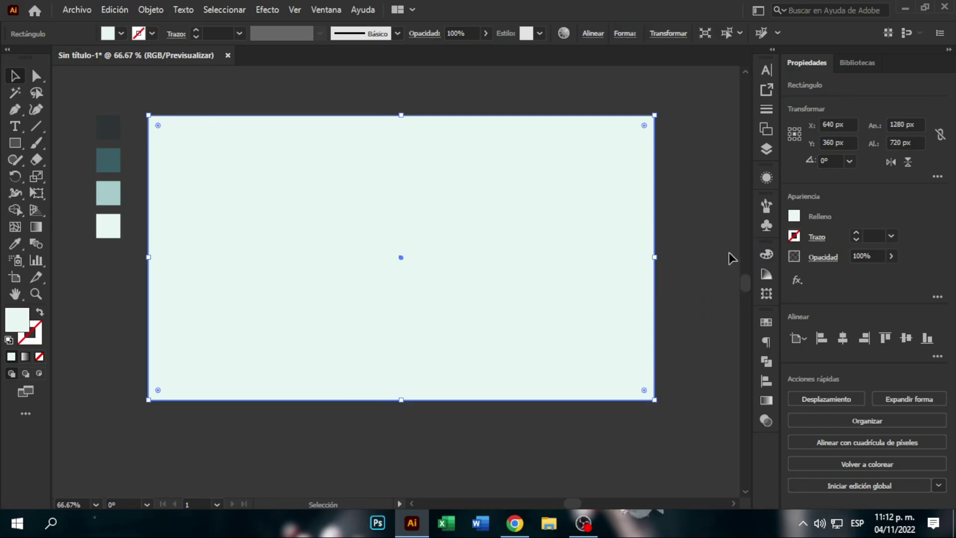
click(766, 323)
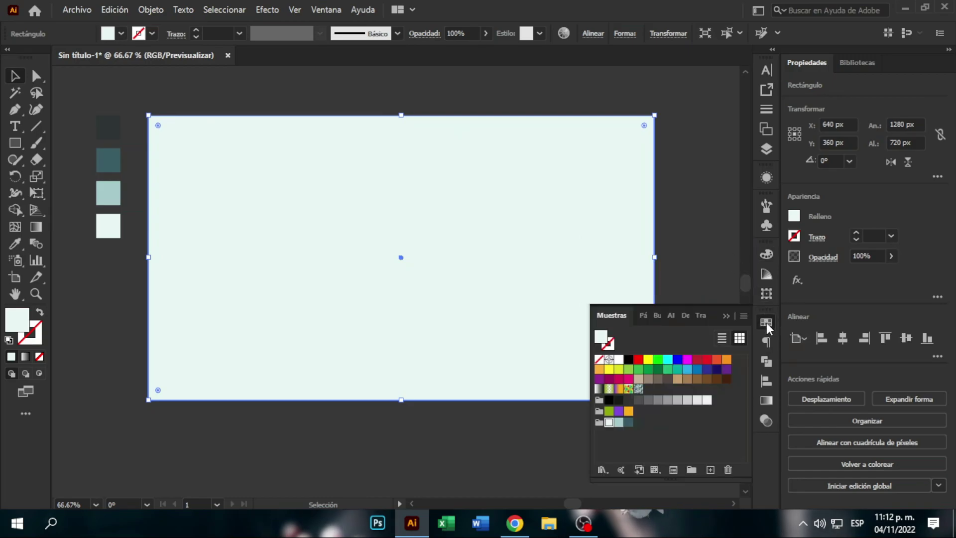
click(638, 388)
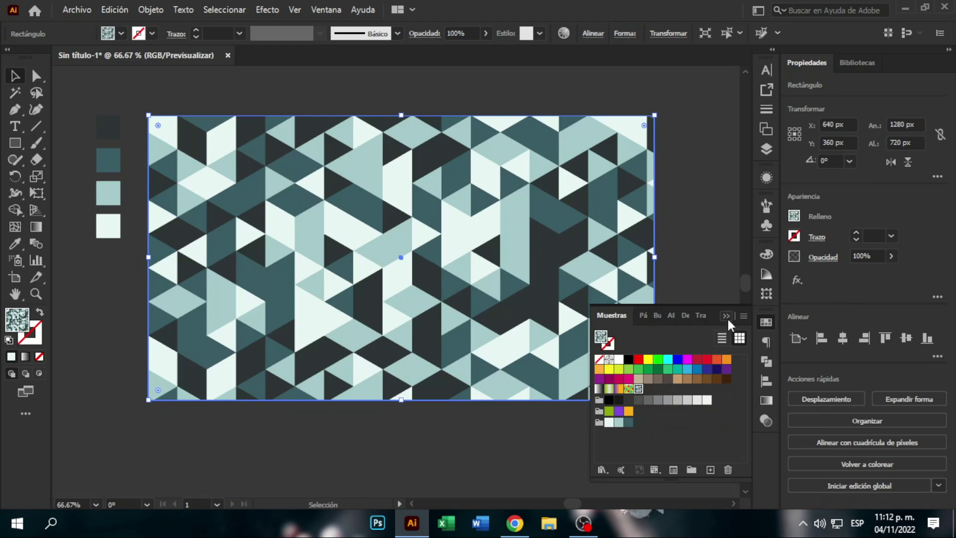
click(727, 316)
Step: Scale only the rectangle's pattern fill uniformly to 92%, with object transformation turned off
right_click(537, 239)
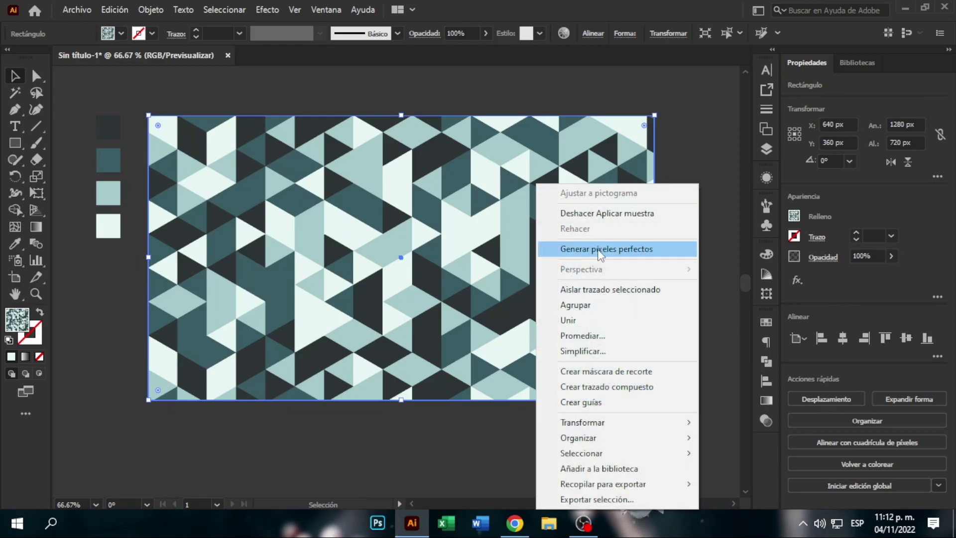
mouse_move(654, 424)
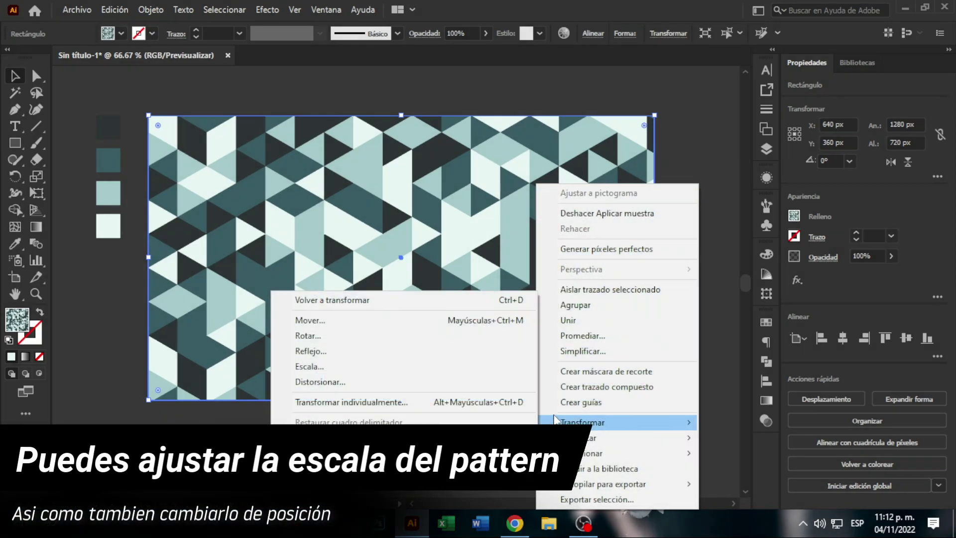
click(437, 366)
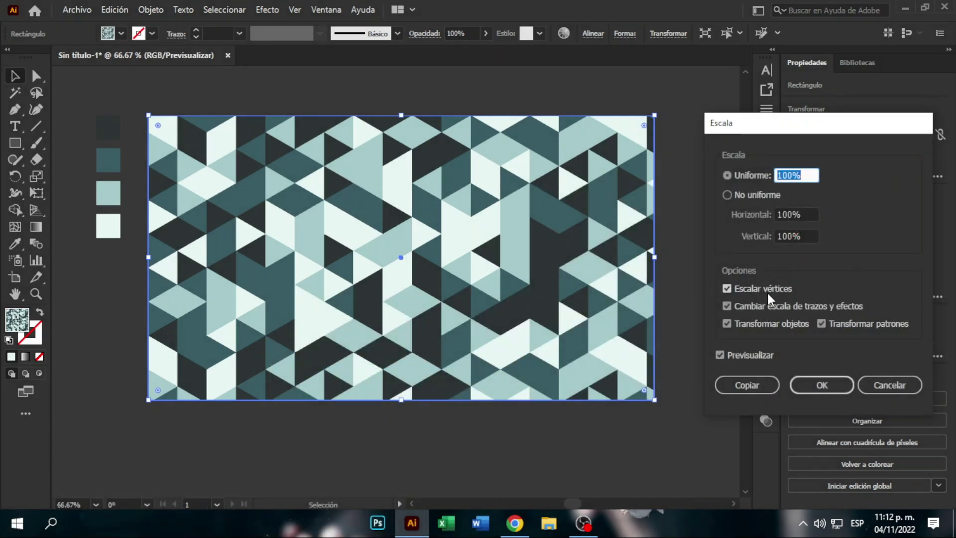
click(769, 323)
click(769, 324)
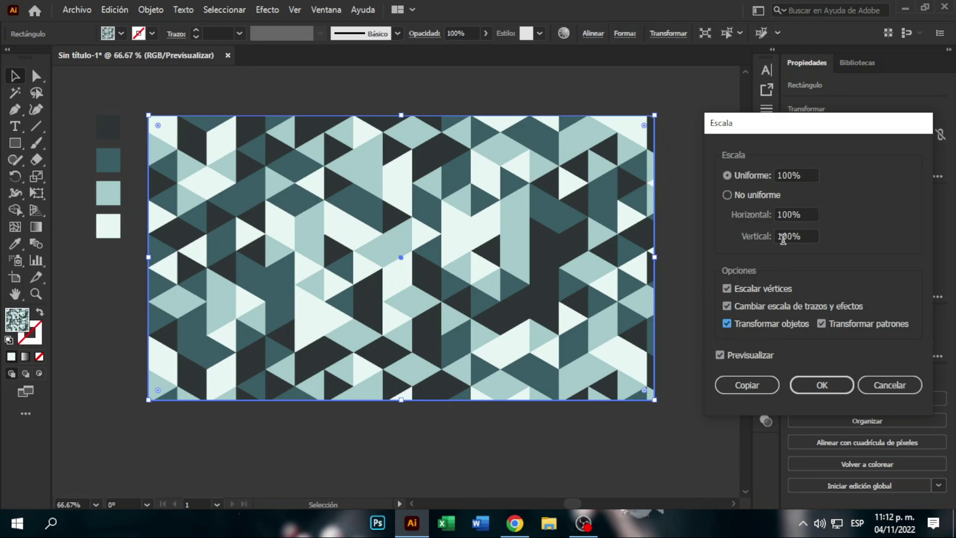
click(793, 176)
scroll(794, 175, up, 1)
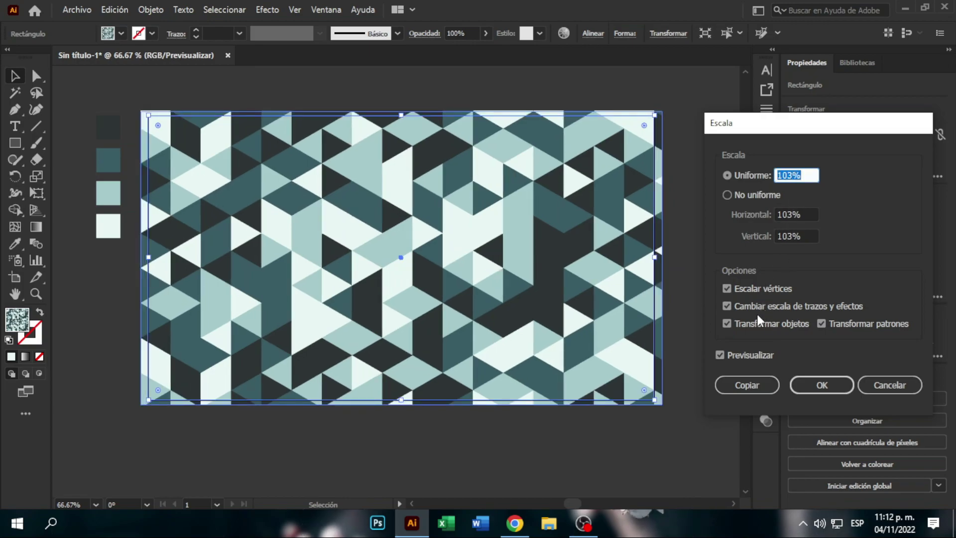
click(744, 323)
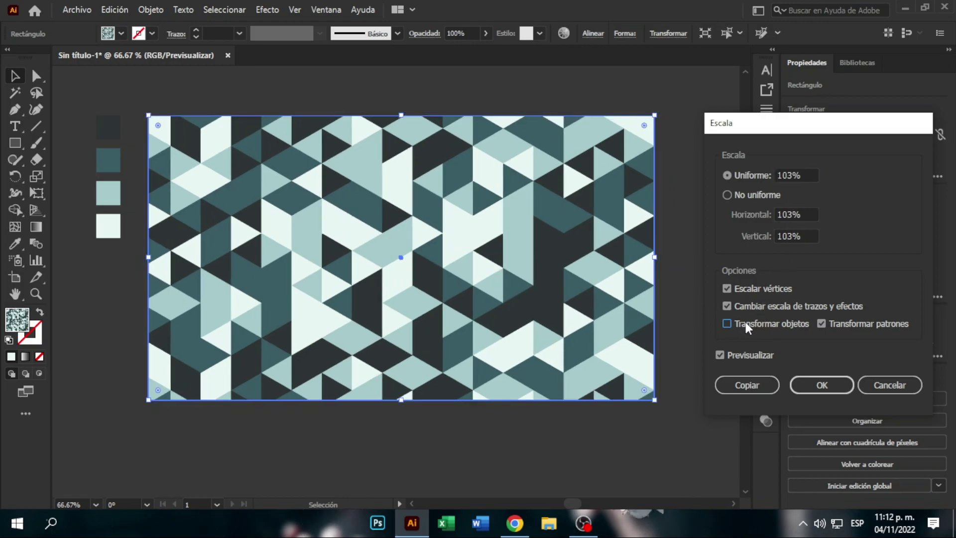
click(796, 175)
scroll(795, 176, down, 5)
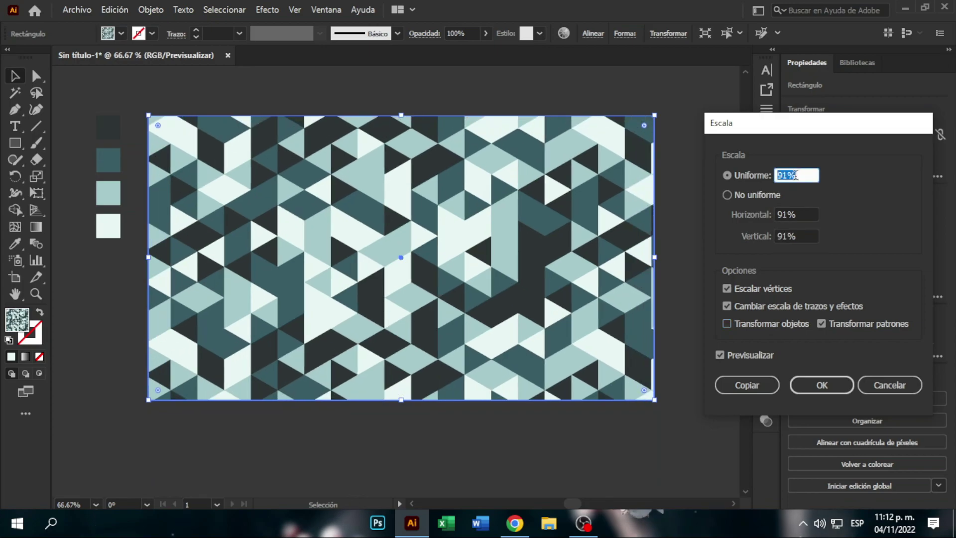
scroll(796, 176, up, 4)
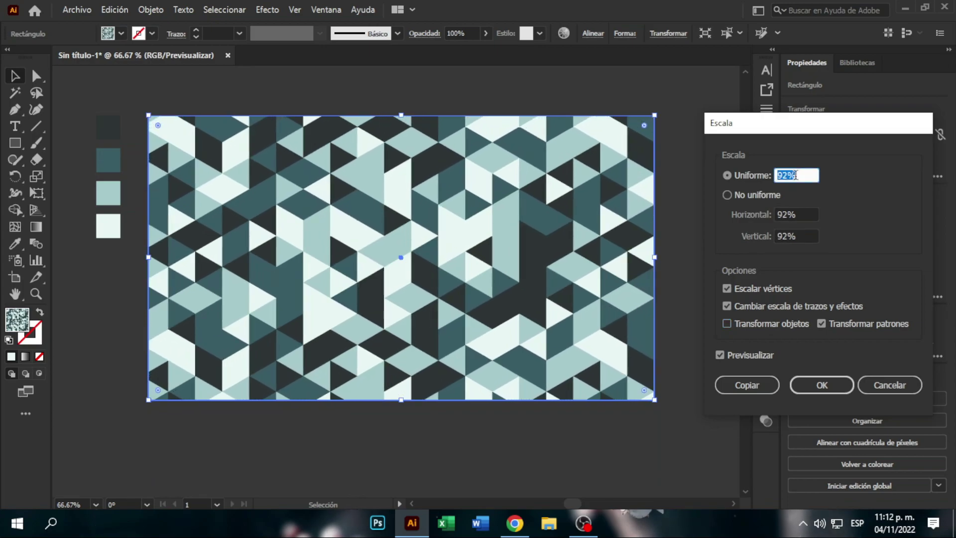
click(821, 385)
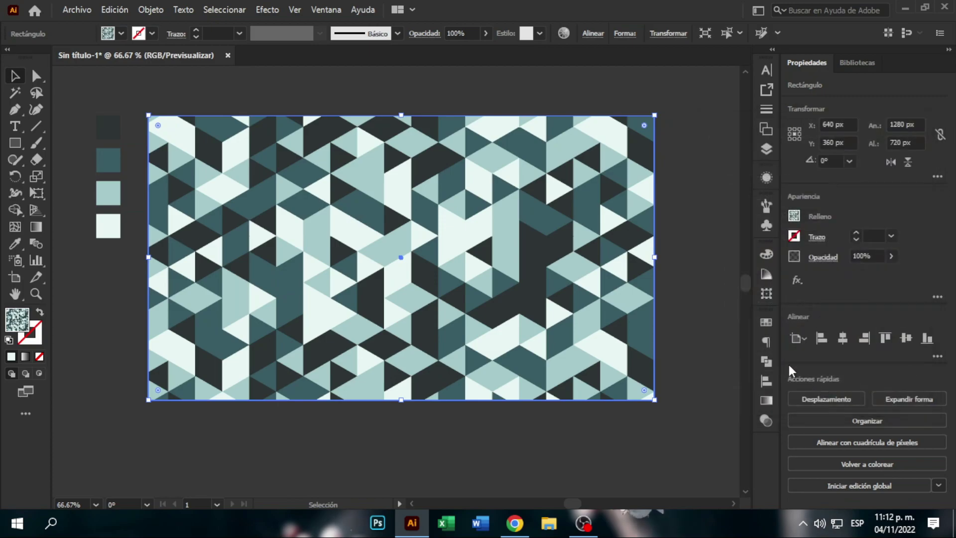
Step: Move only the pattern fill inside the rectangle by -1 px horizontally and -202 px vertically, and deselect the rectangle
right_click(539, 255)
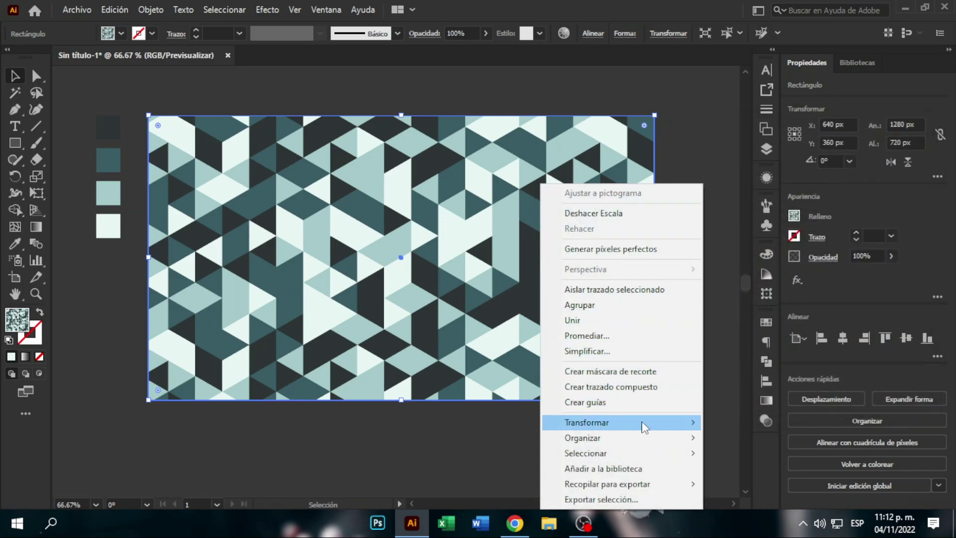
mouse_move(603, 424)
click(445, 320)
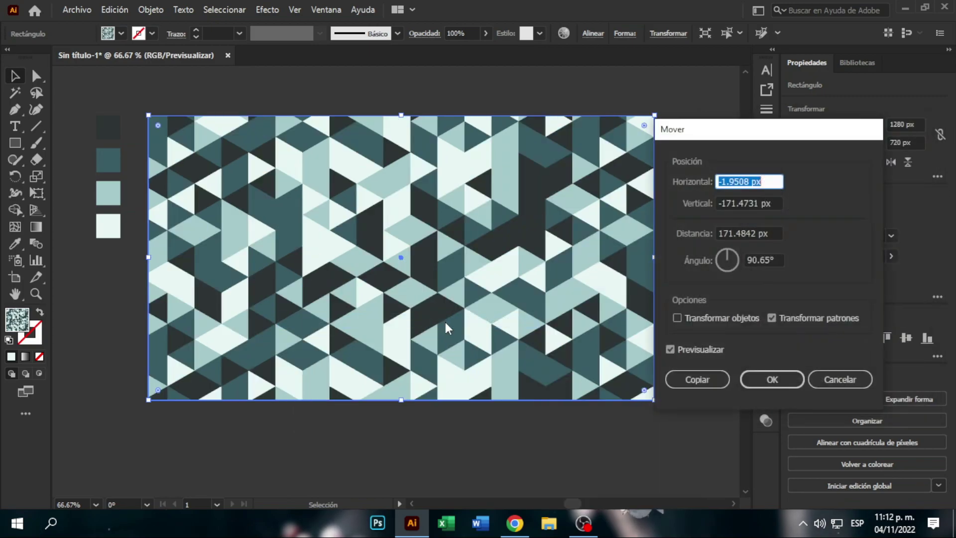
scroll(770, 182, down, 13)
scroll(770, 182, up, 3)
scroll(770, 182, up, 9)
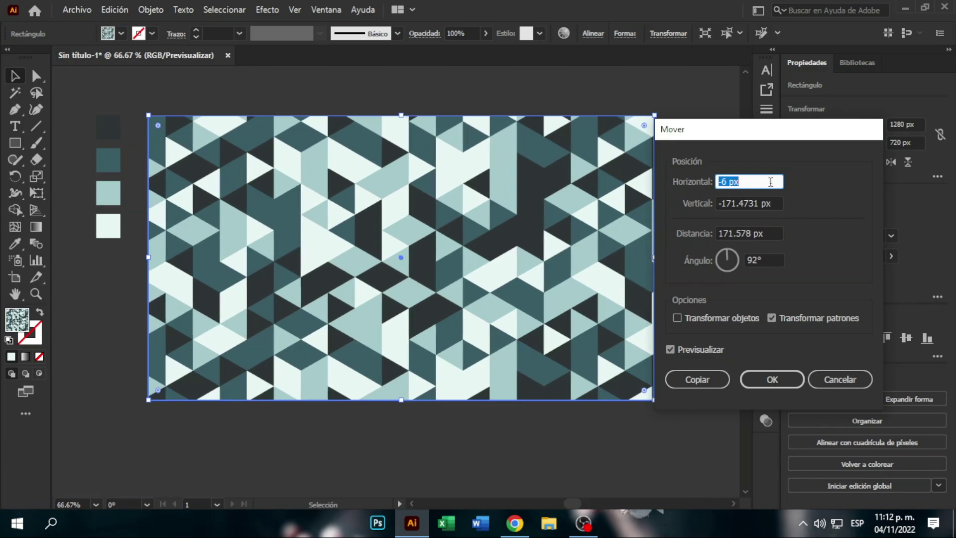
scroll(771, 182, up, 2)
scroll(770, 183, down, 1)
click(768, 198)
scroll(768, 197, down, 20)
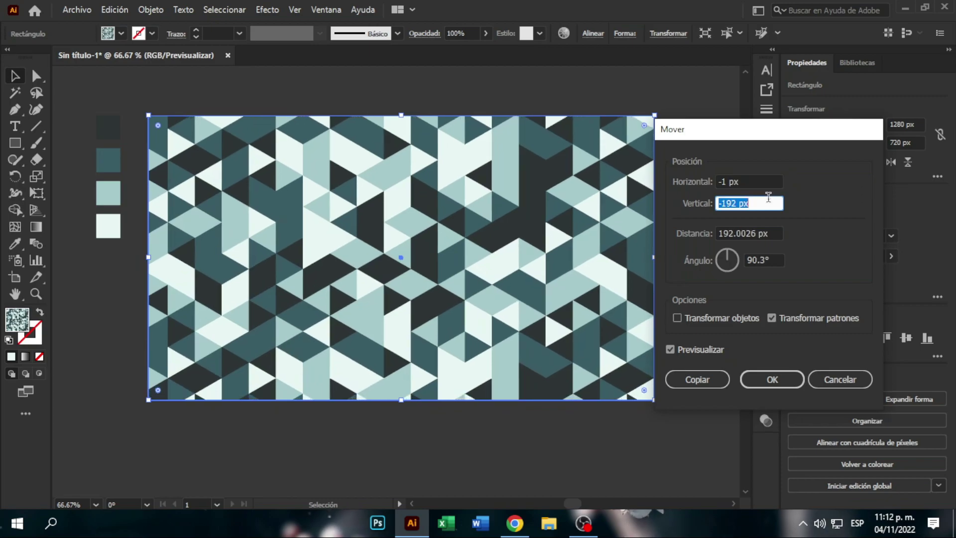
scroll(768, 197, up, 3)
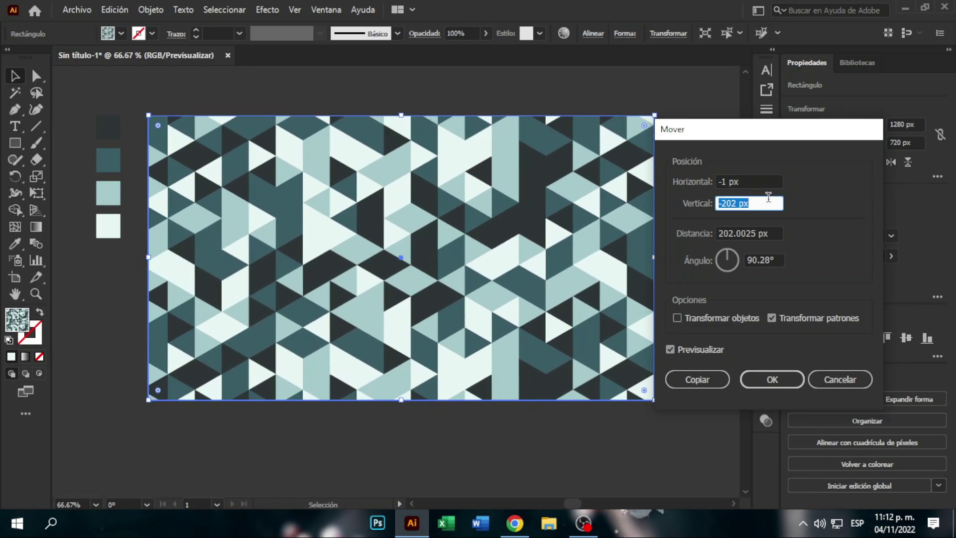
click(780, 381)
click(703, 249)
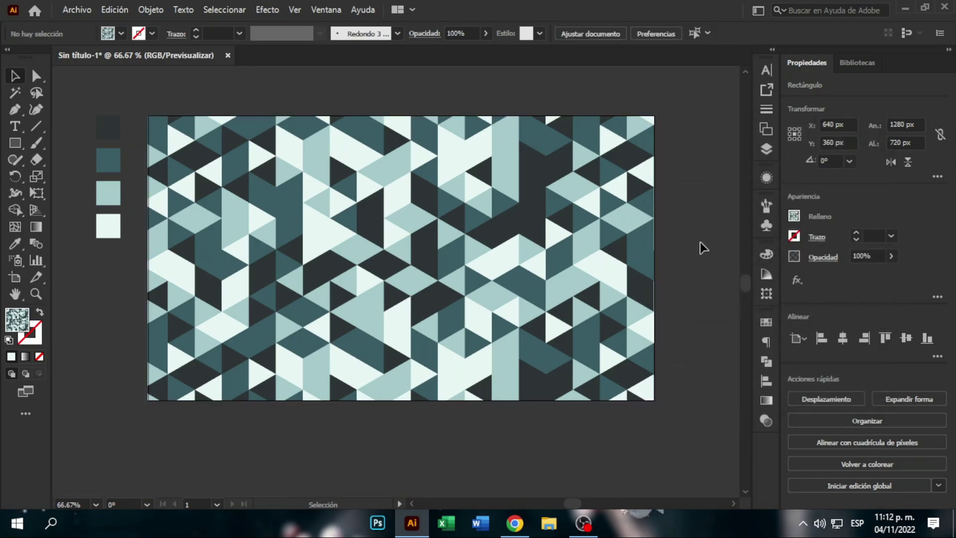